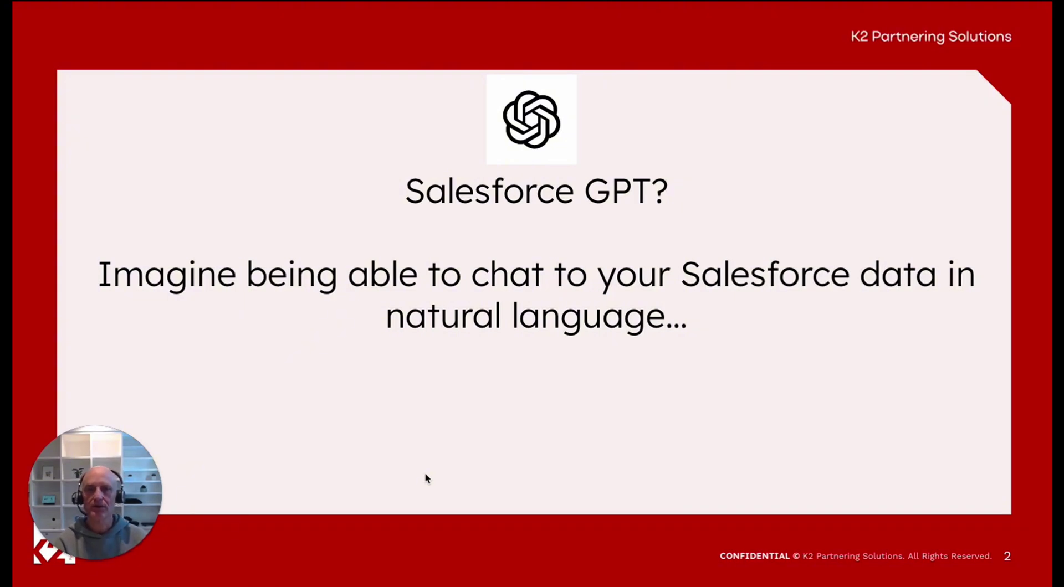
Move from the 'Salesforce GPT?' slide to the Salesforce All Companies list of Bulk Company records.
key("alt+Tab")
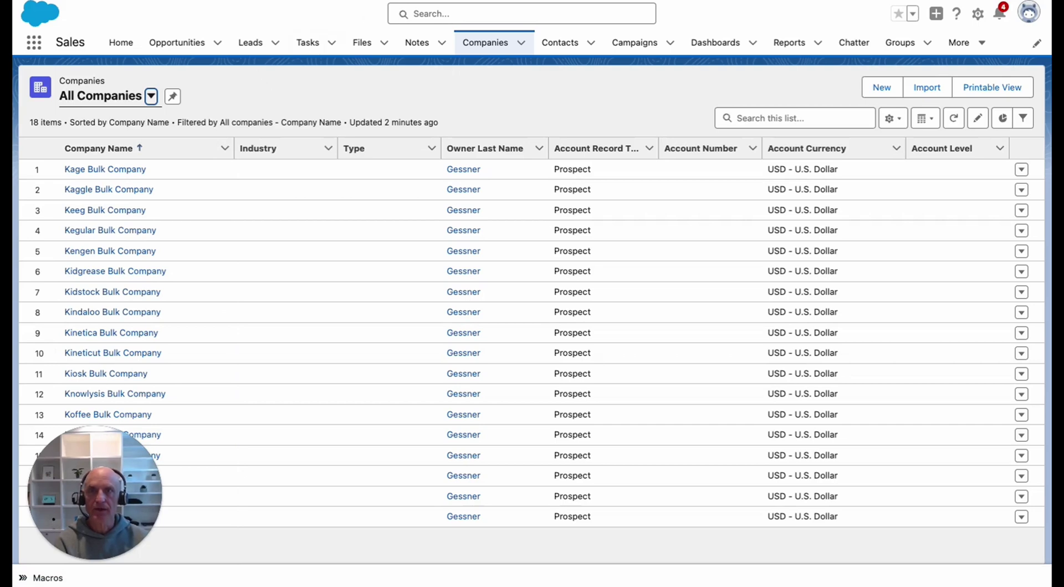
Start a new ChatGPT chat with the DEV Salesforce Assistant from the My GPTs page.
key("super+Tab")
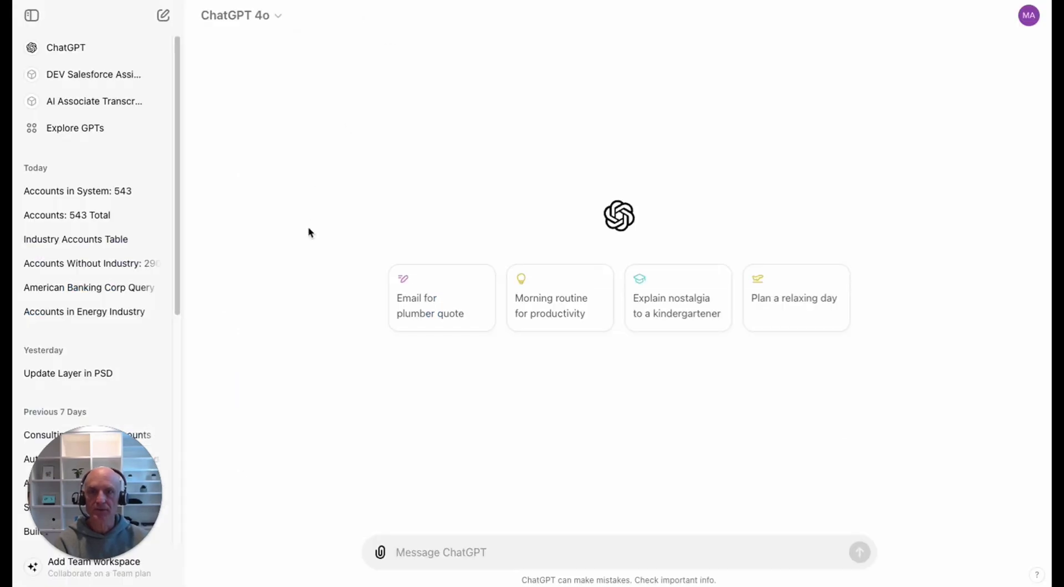
left_click(60, 134)
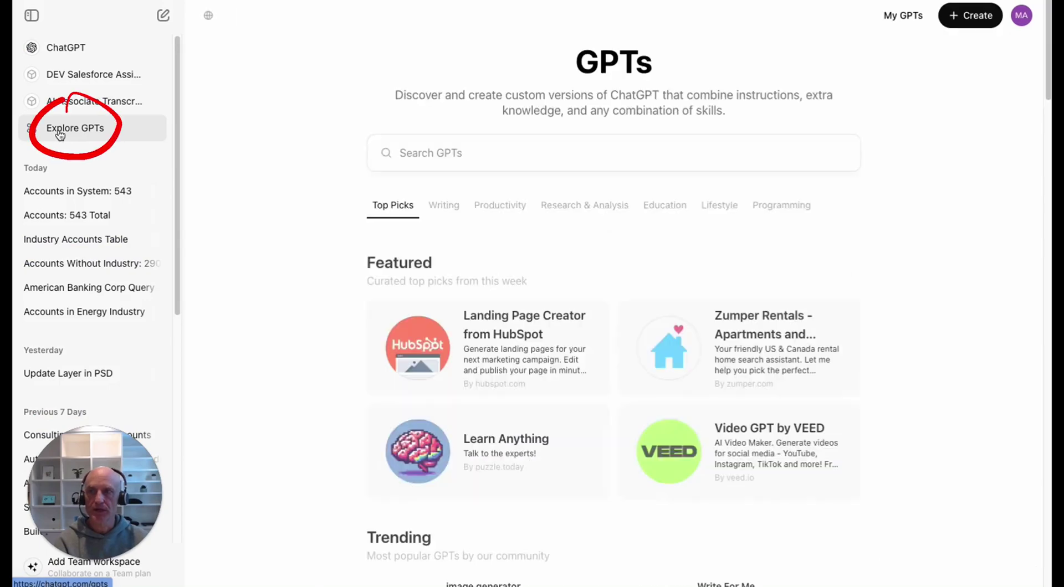
left_click(898, 22)
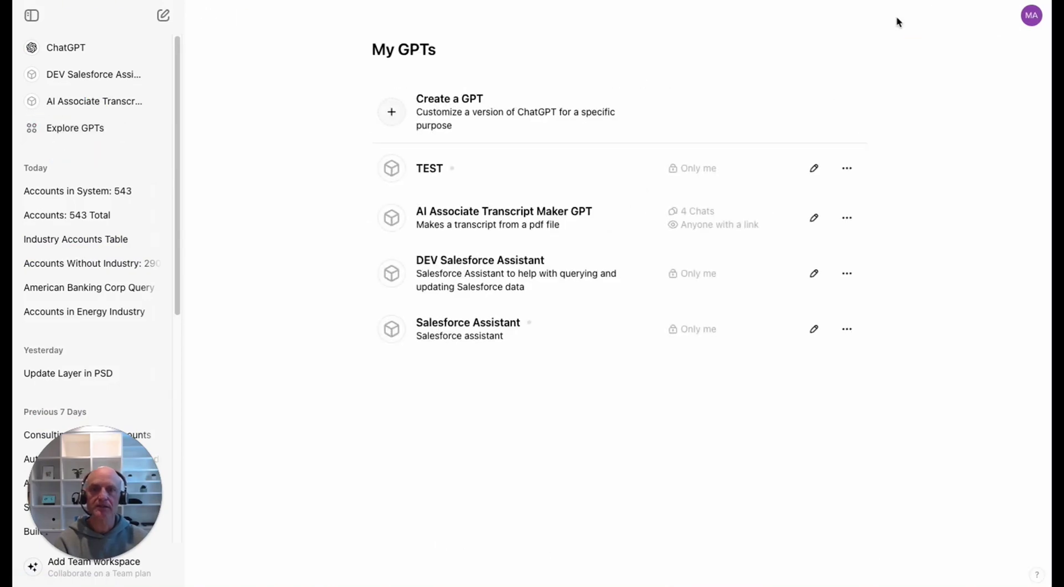
left_click(500, 281)
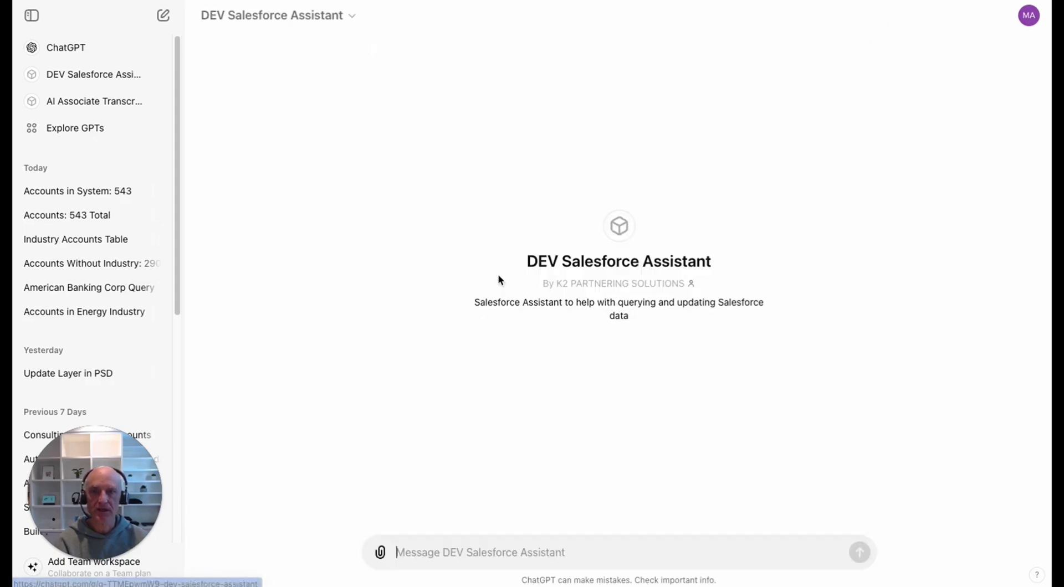
Ask the assistant how many accounts exist (544) and for a per-industry account count table.
left_click(417, 544)
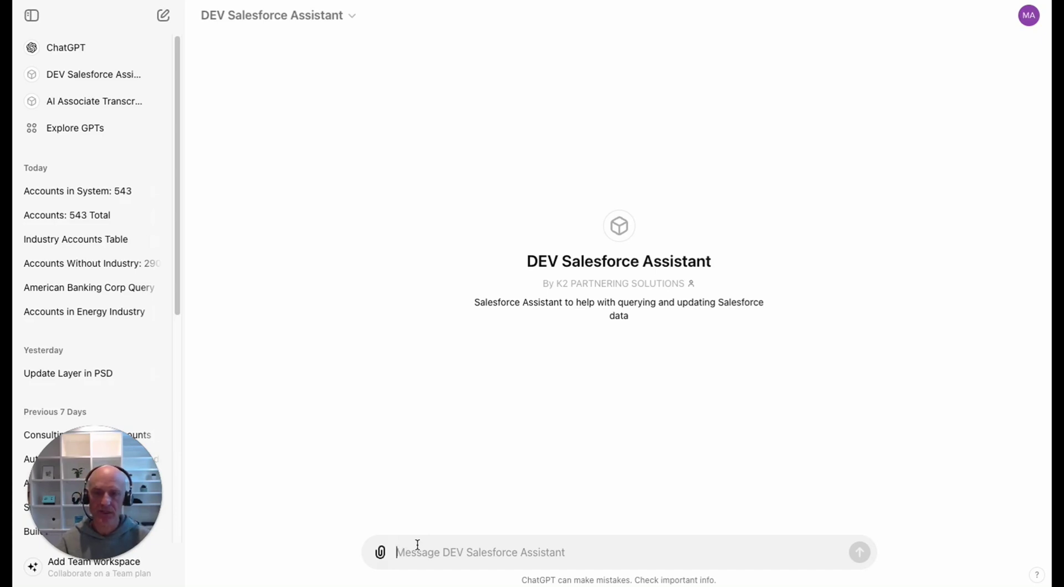
type("how")
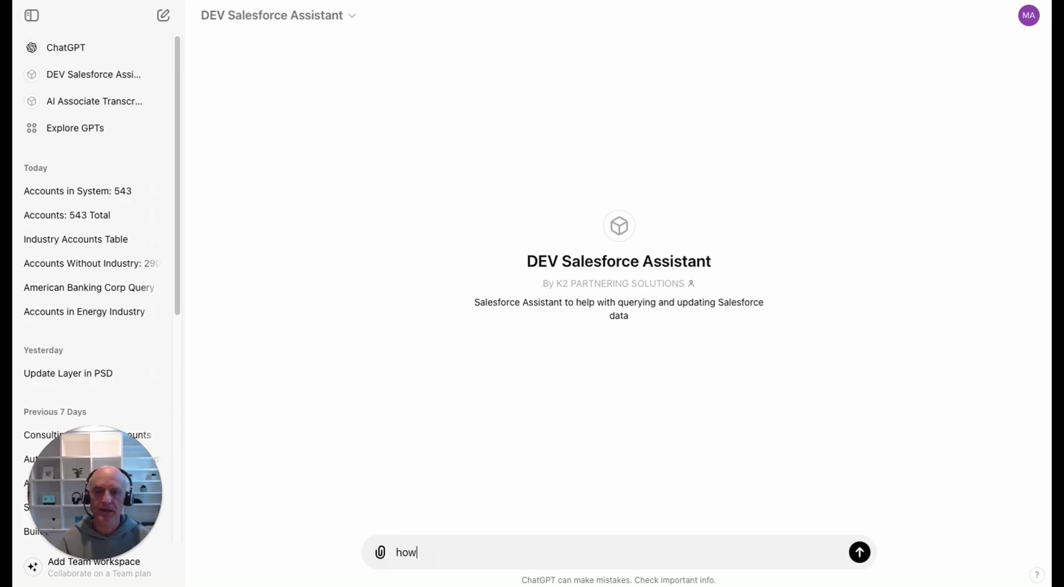
type(" many accounts do we have in our system")
key("Return")
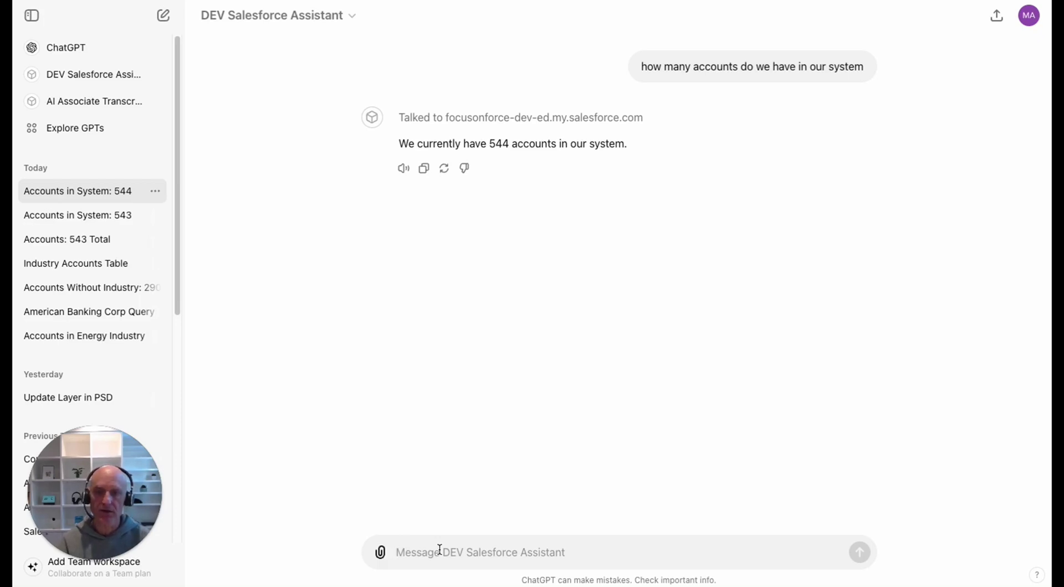
type("display a table listing the number of accounts in each industry")
key("Return")
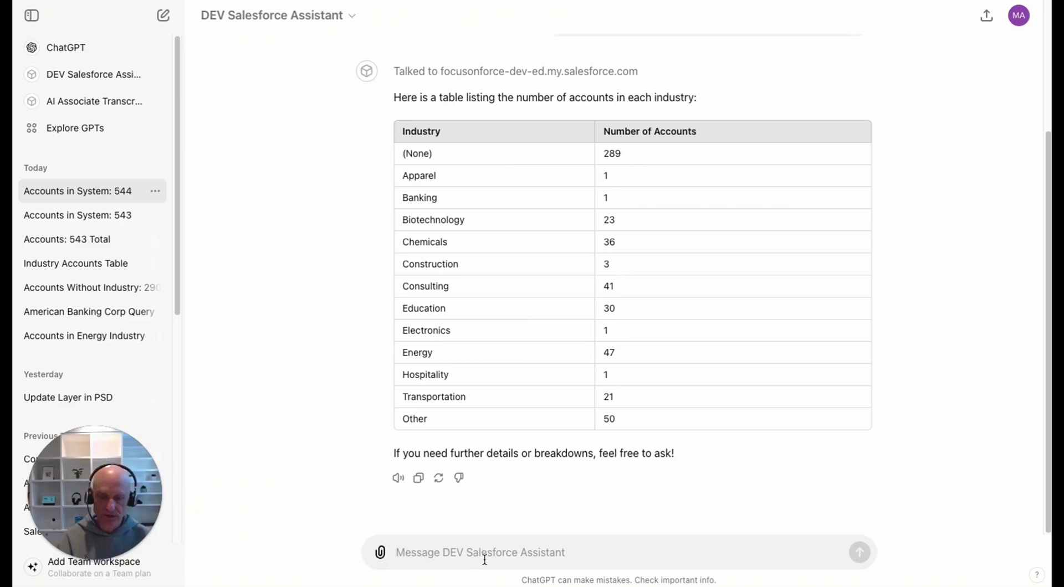
Ask the assistant to show the accounts in the Construction industry.
type("show me the accounts in the ")
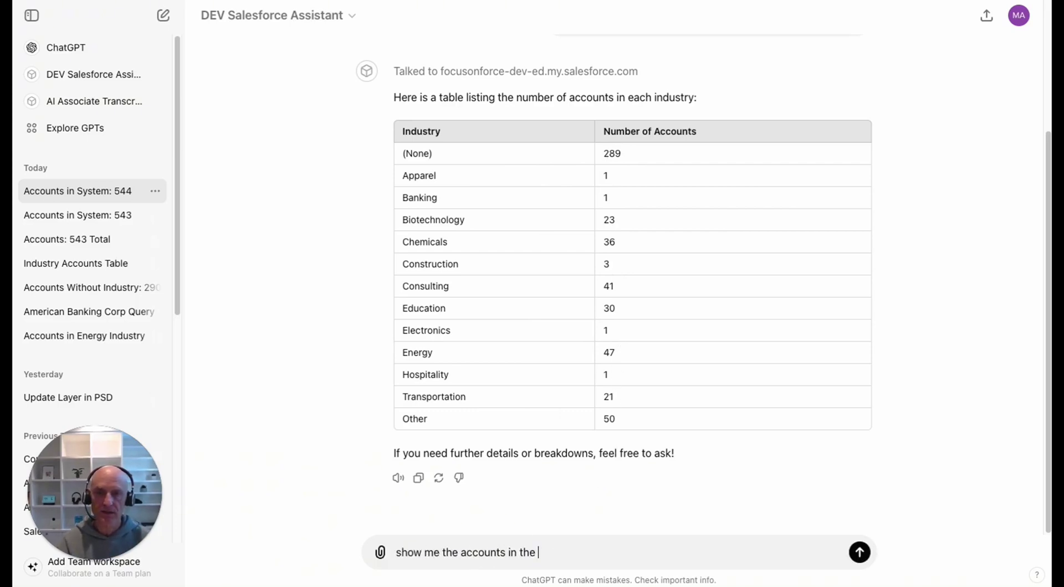
type("const")
type("ruction industry")
key("Return")
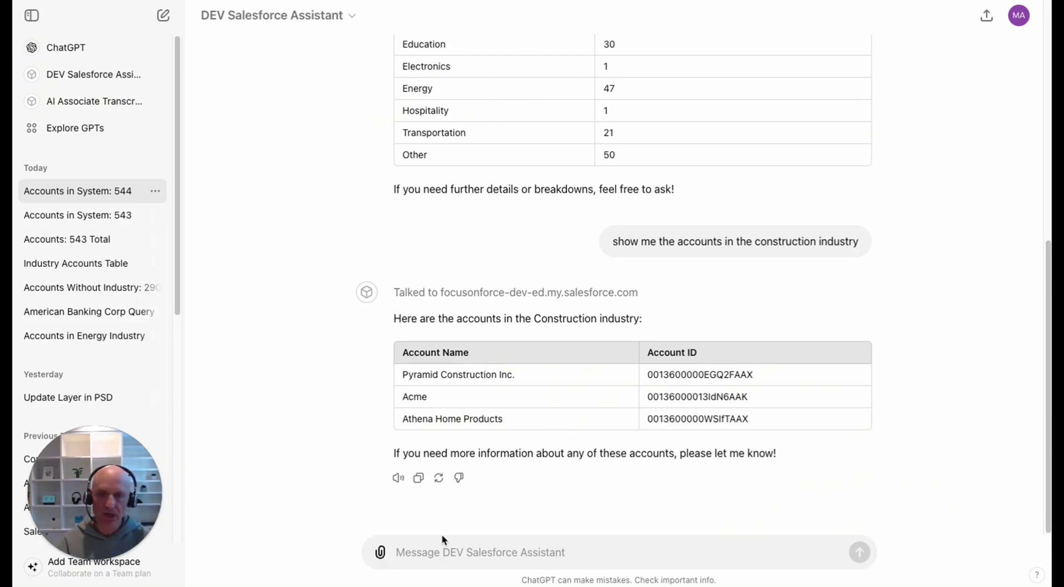
type("a")
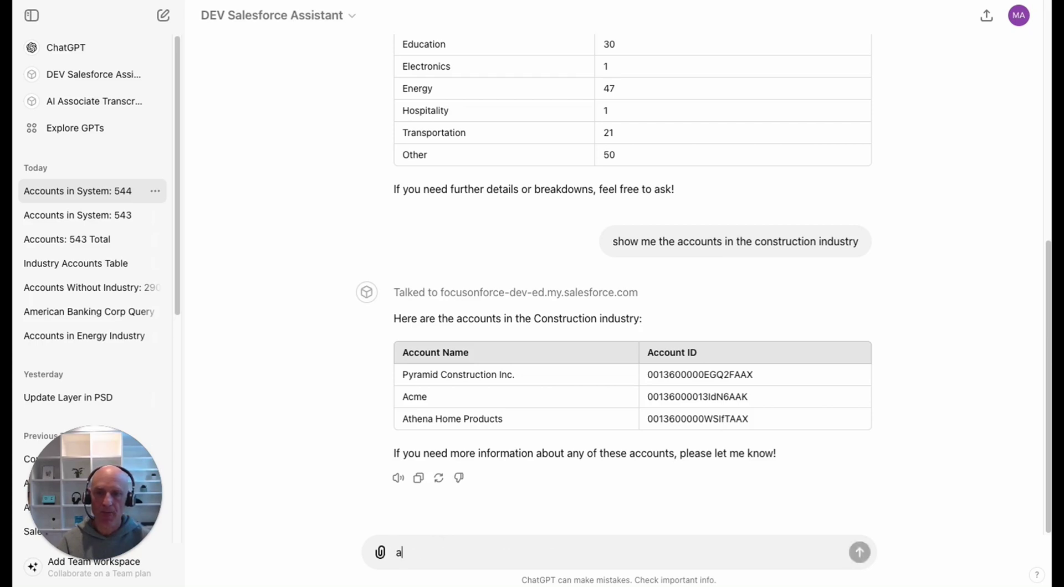
type("dd a new account called 'Amber Industries")
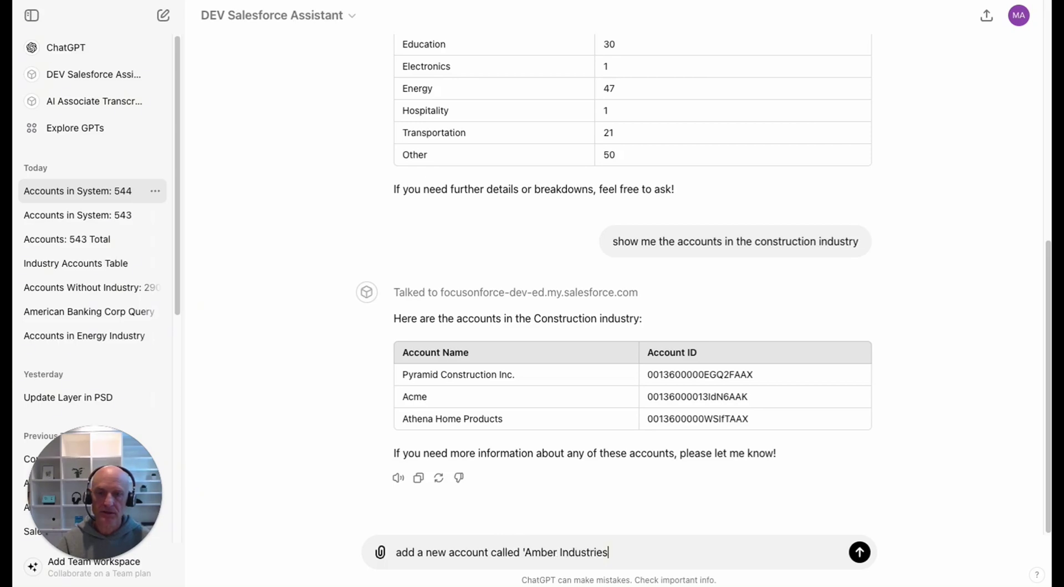
type("' and set the industry field to Consu")
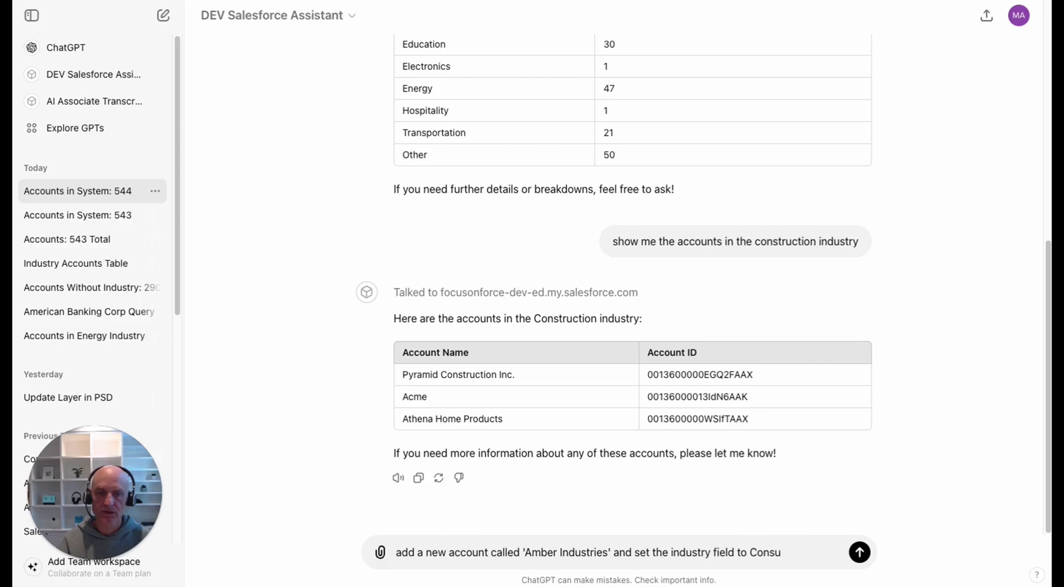
key("BackSpace")
type("truction and set")
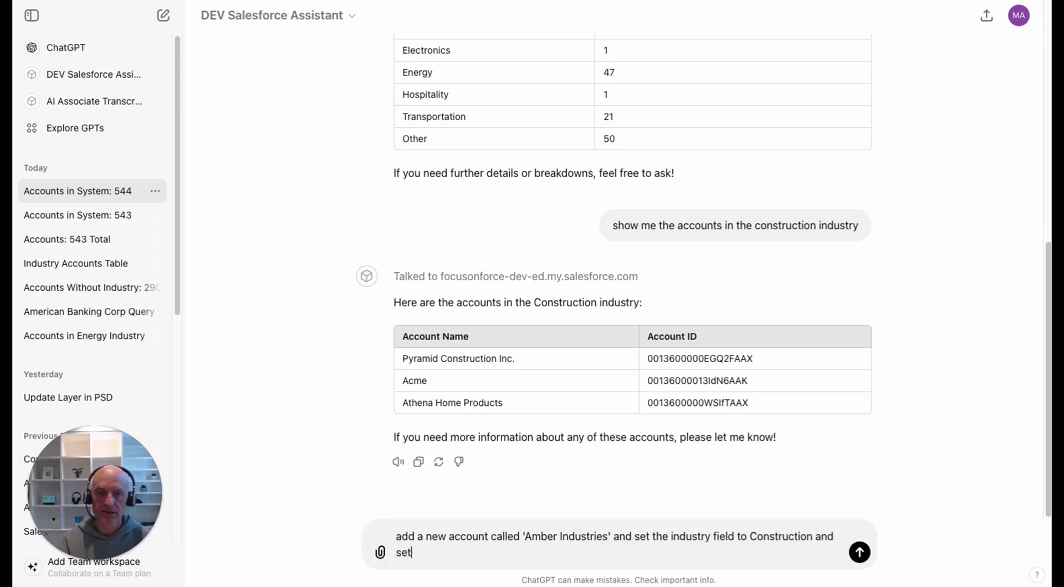
type(" the website to www.a")
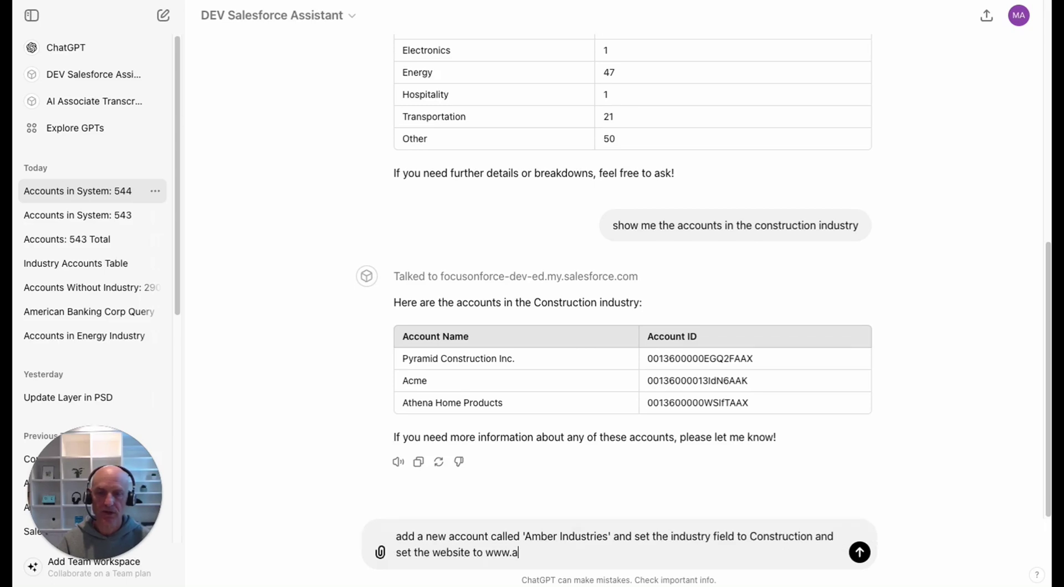
type("mberindustries.com")
key("Return")
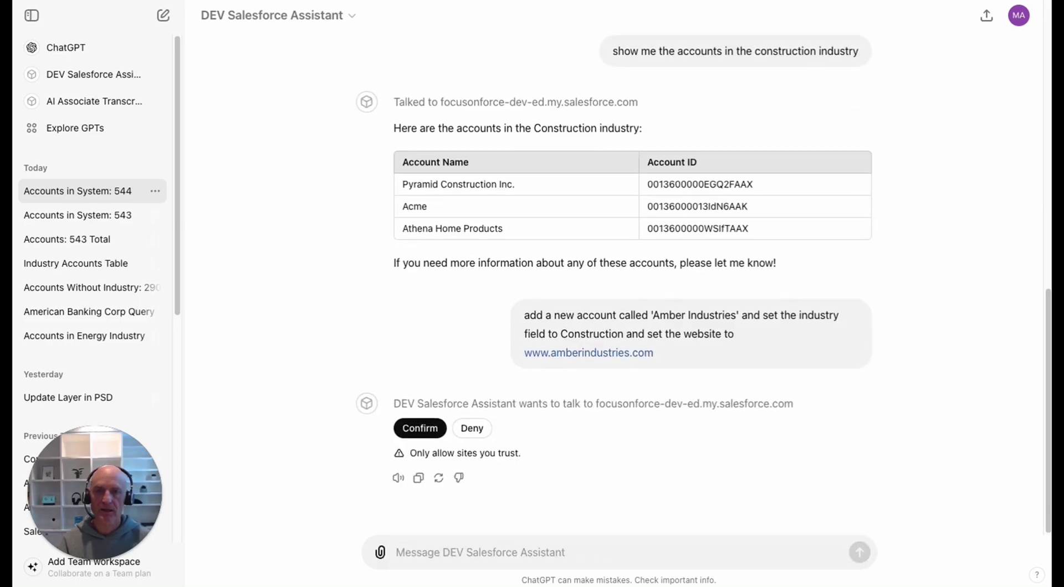
left_click(413, 430)
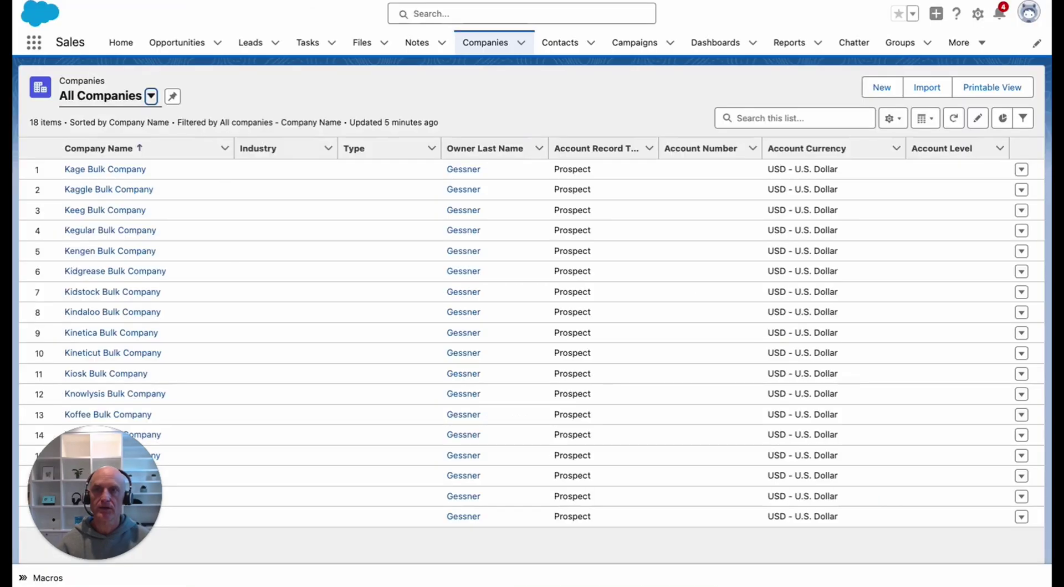
left_click(430, 15)
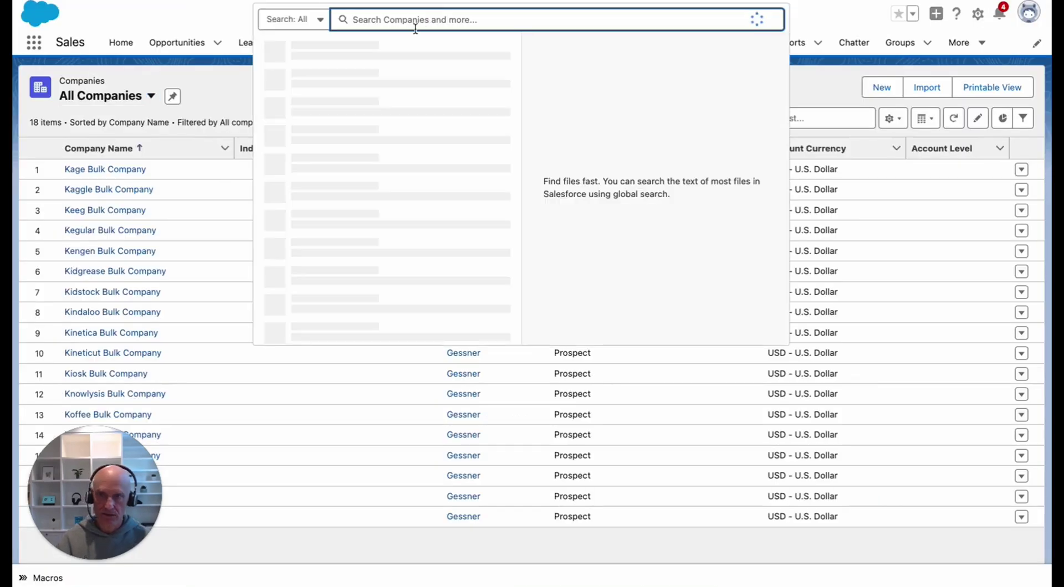
type("amber")
key("Return")
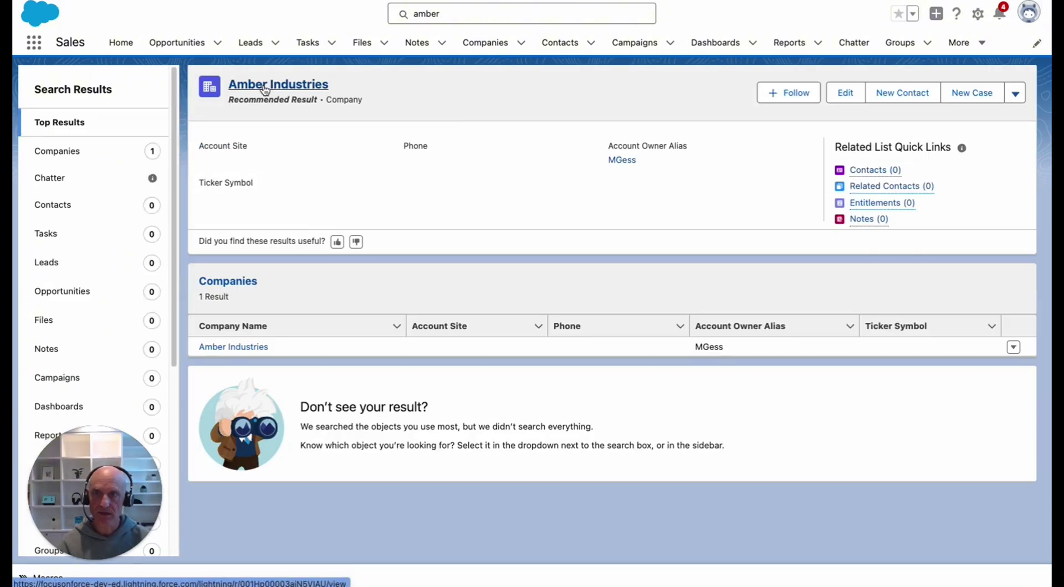
left_click(261, 113)
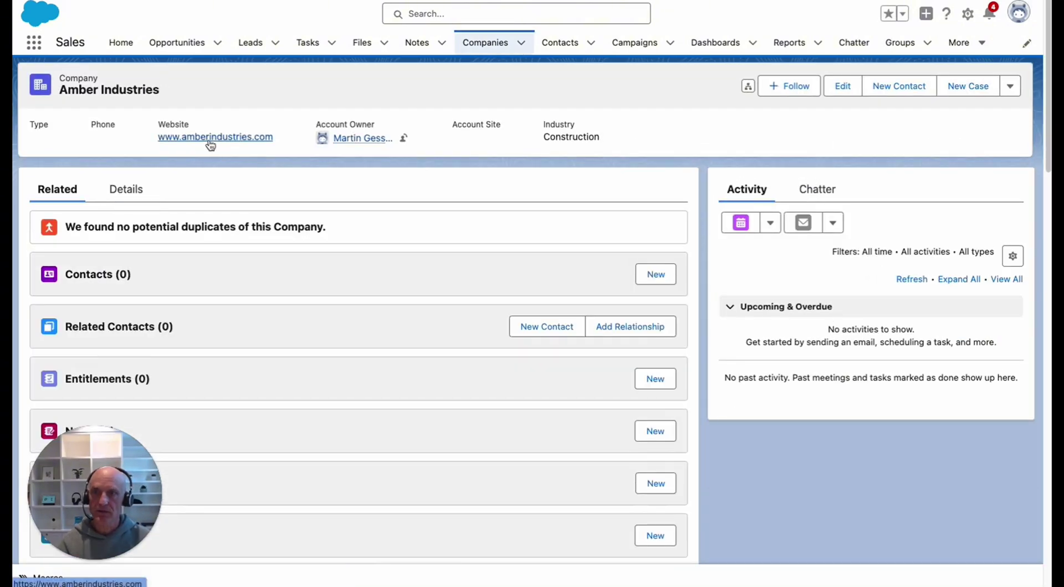
left_click(129, 191)
scroll(255, 313, "down", 2)
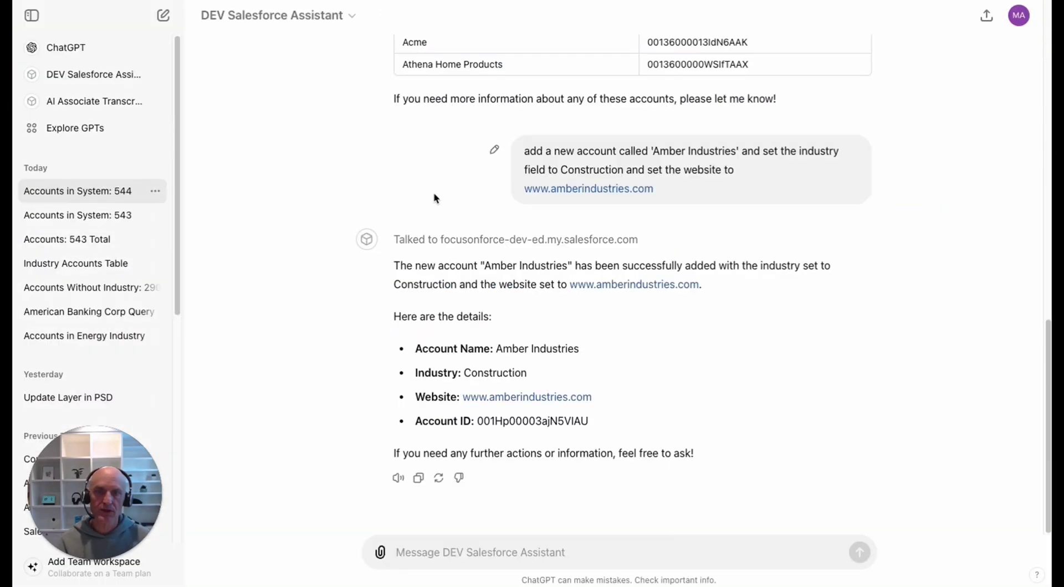
Ask the assistant to display the current open opportunities with stage, close date and amount.
scroll(435, 197, "up", 3)
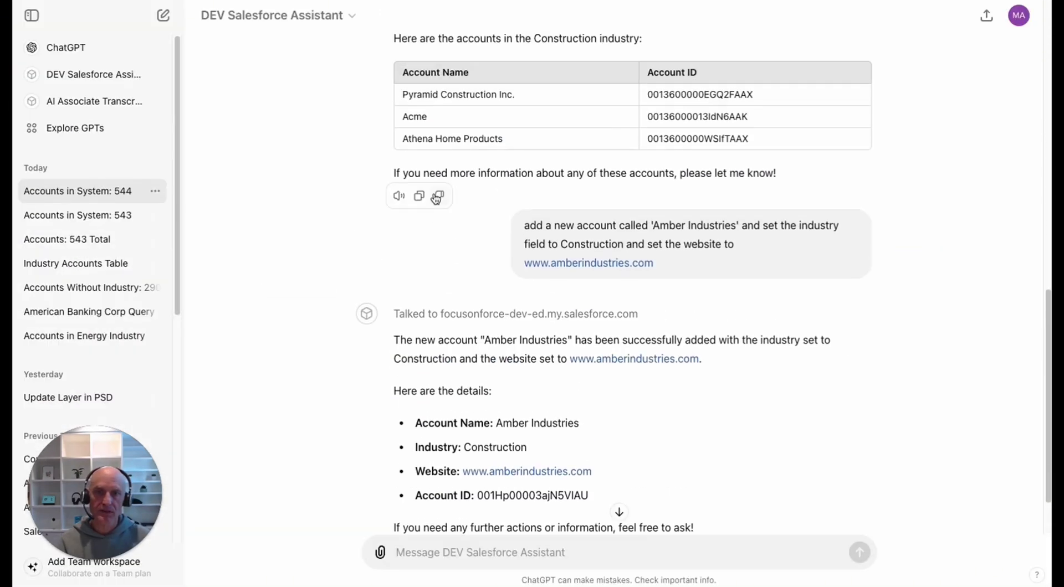
scroll(468, 333, "down", 3)
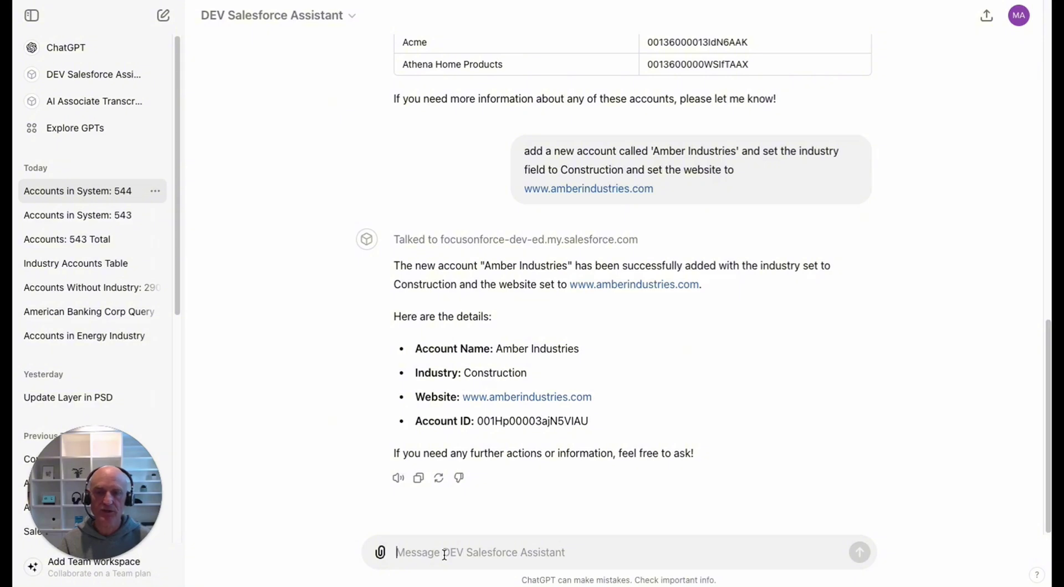
type("display")
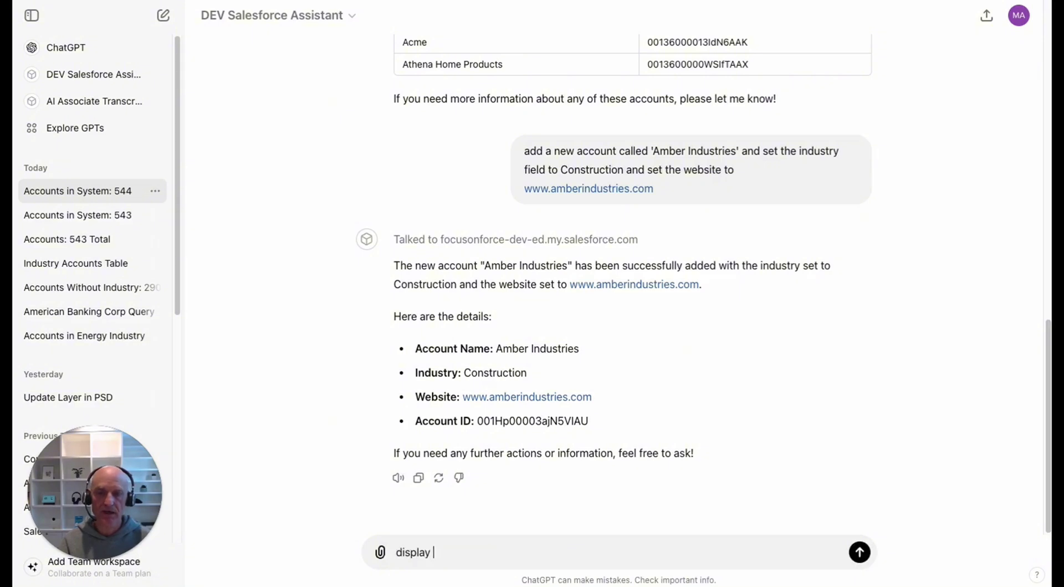
type(" the current op")
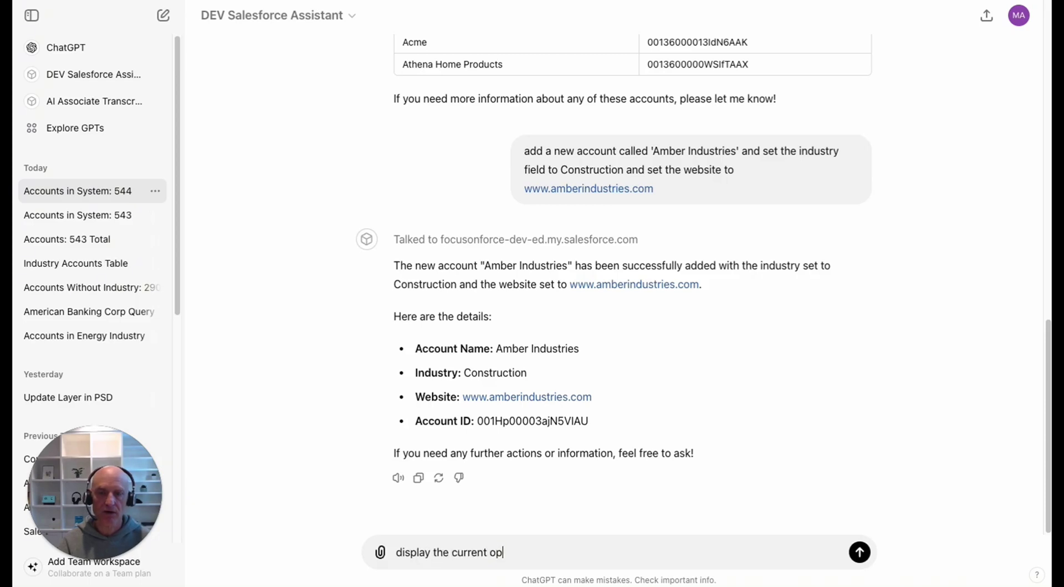
type("en opportunities")
key("Return")
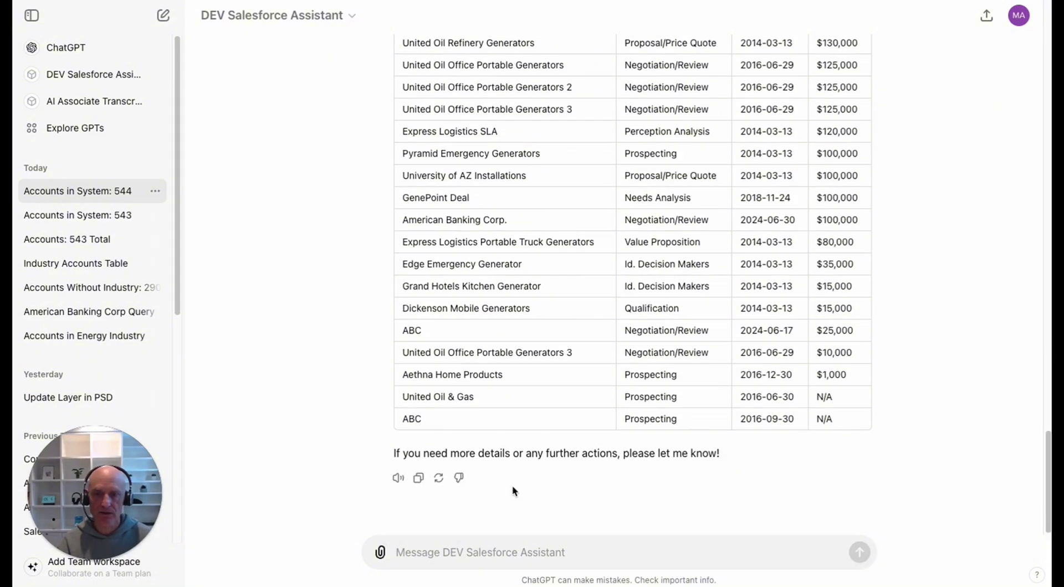
Ask the assistant to sort the opportunities table by amount, largest first.
type("s")
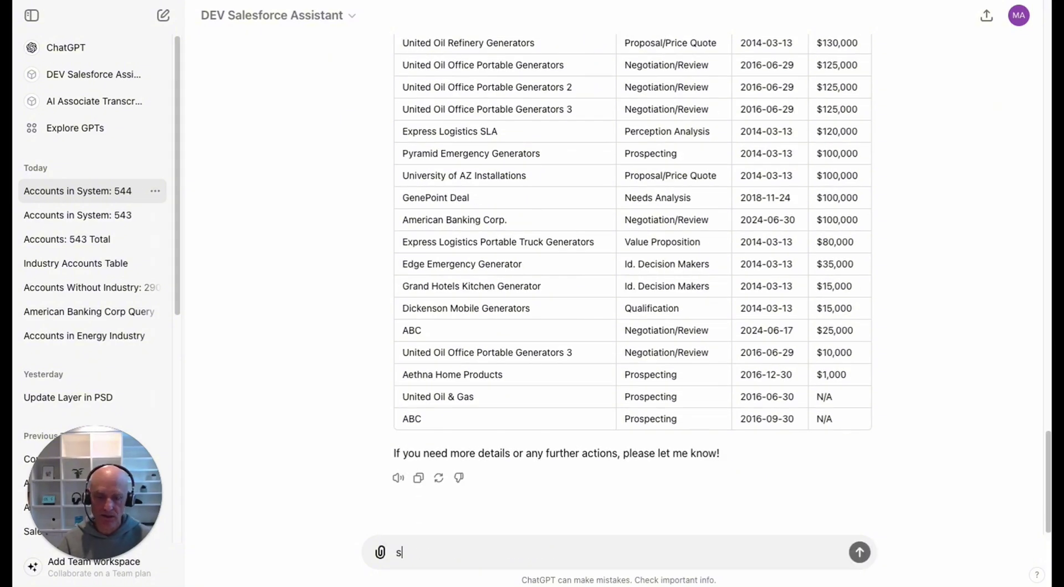
type("ort the table by am")
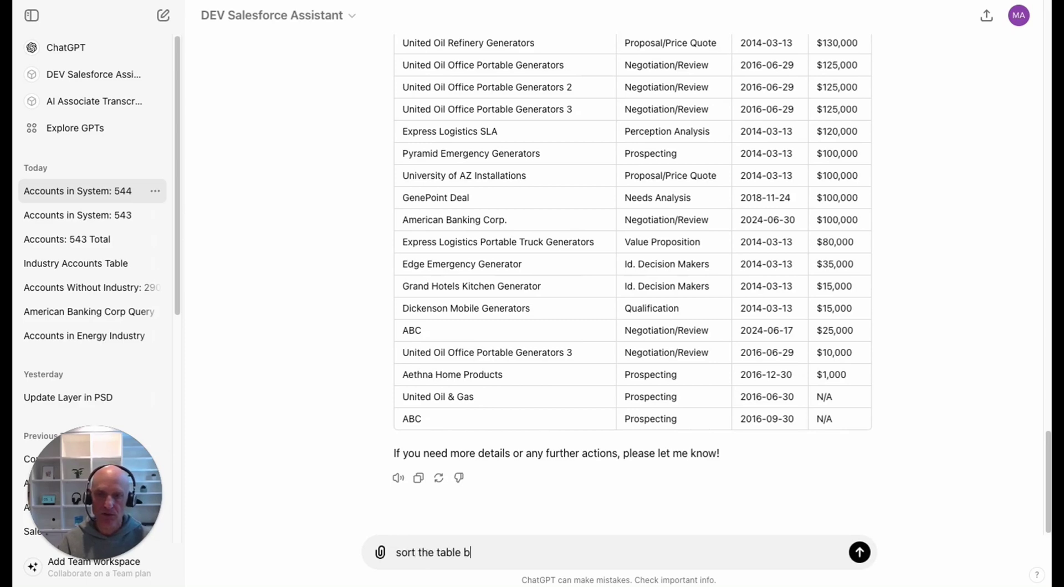
type("ount")
key("Return")
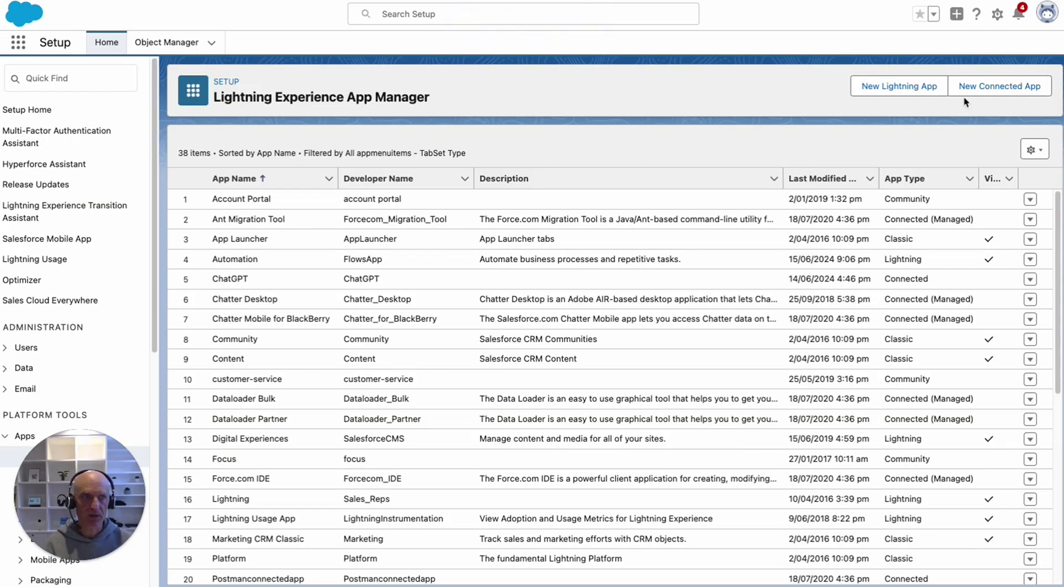
Create a new connected app named 'Test Connected App for GPT' with OAuth settings enabled.
left_click(997, 88)
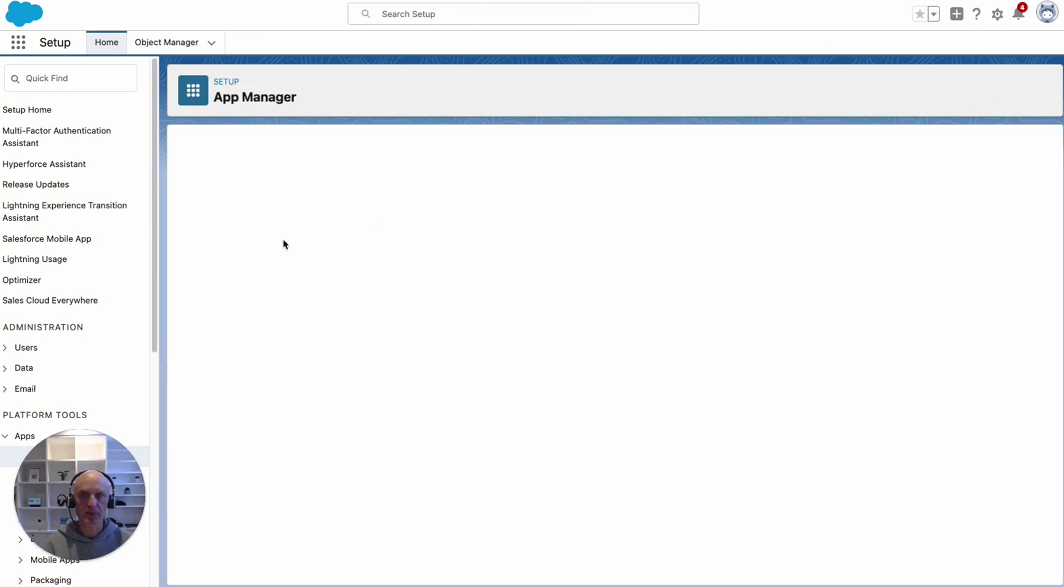
type("Test Connecte")
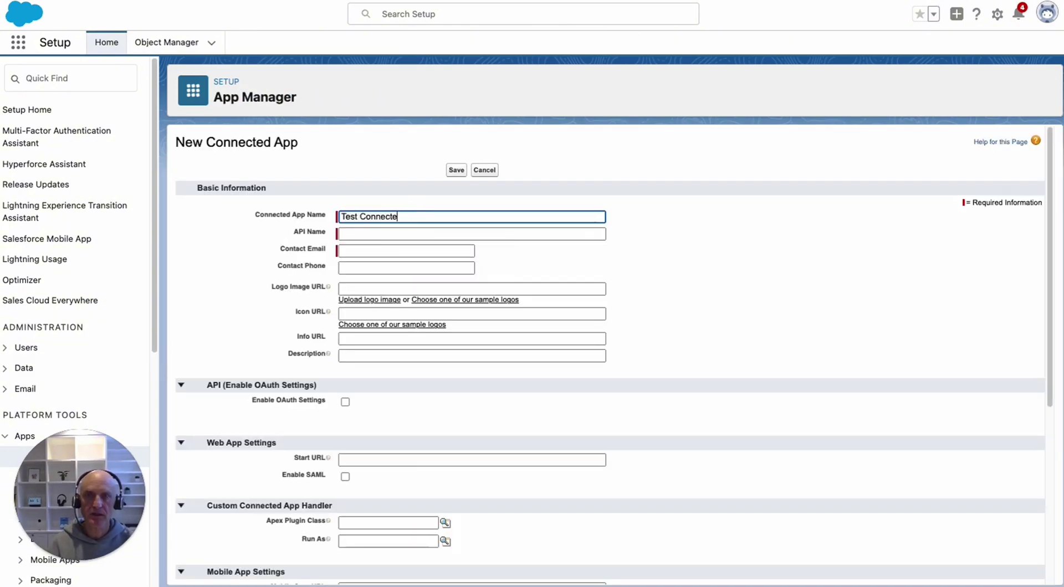
type("d App for GPT")
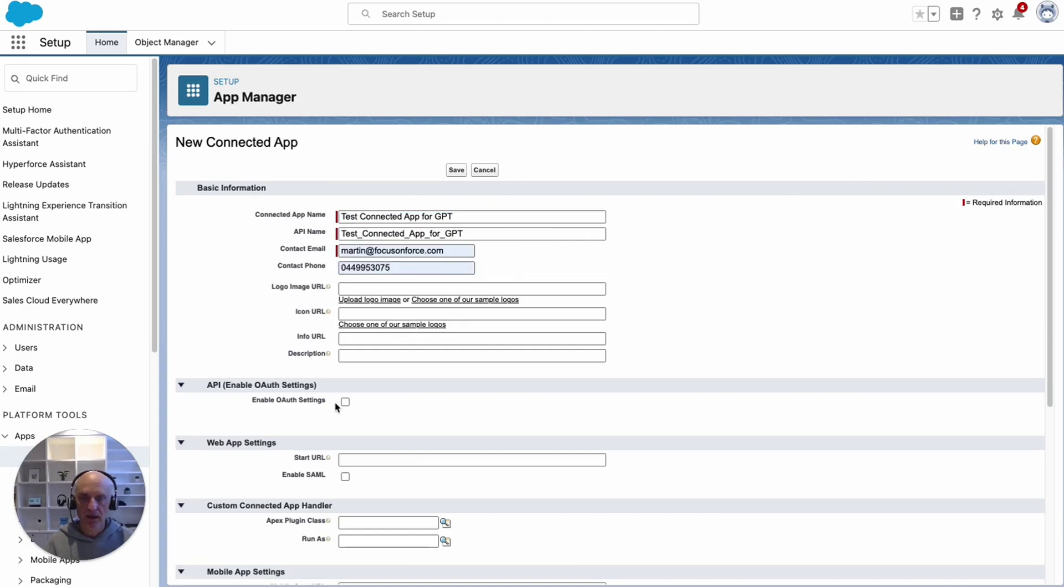
left_click(345, 402)
scroll(243, 269, "down", 2)
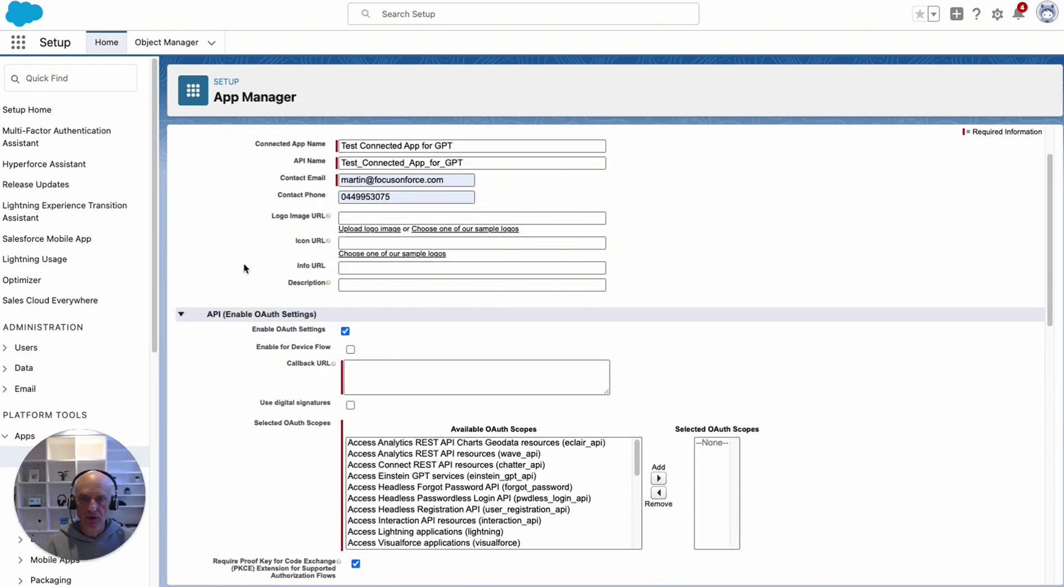
left_click(374, 357)
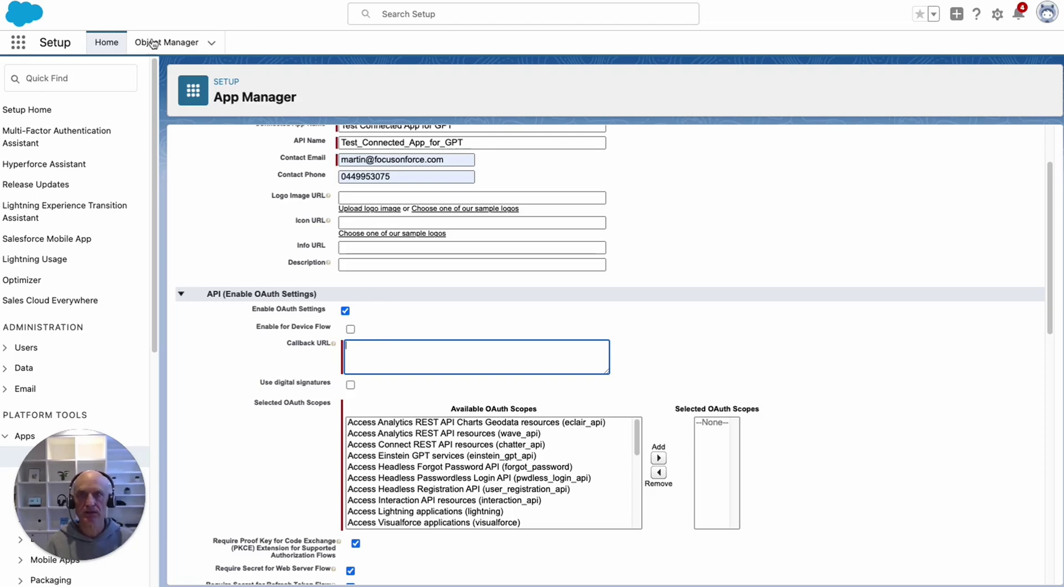
Set the app's callback URL to the localhost link copied from the slides.
key("super+Tab")
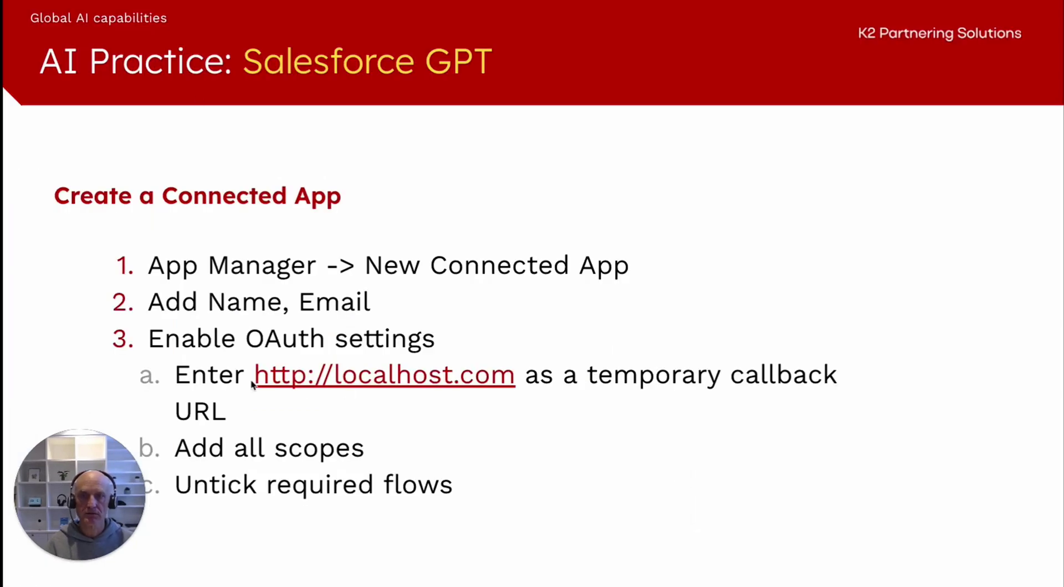
right_click(442, 372)
left_click(476, 457)
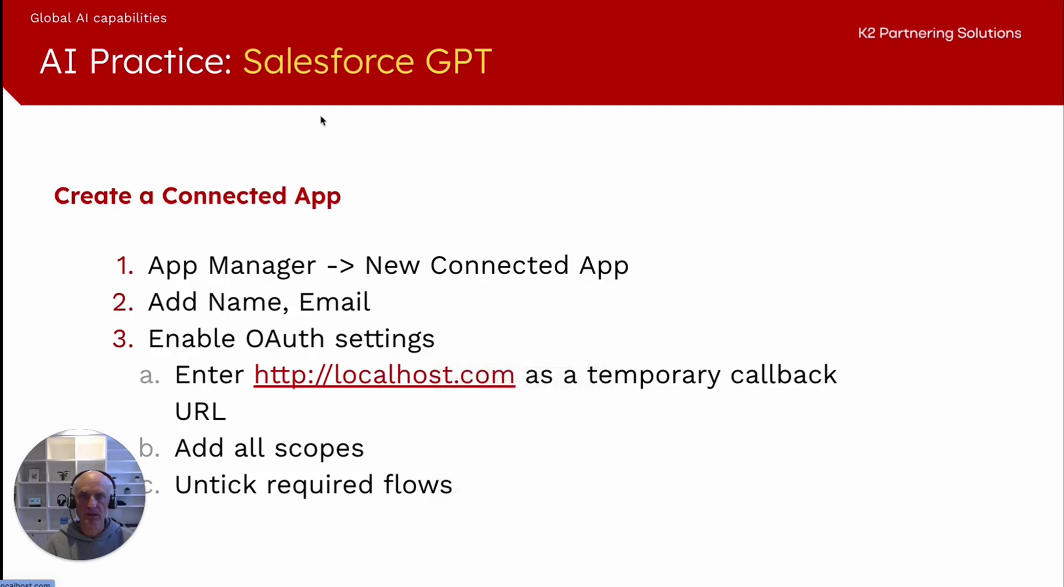
key("super+Tab")
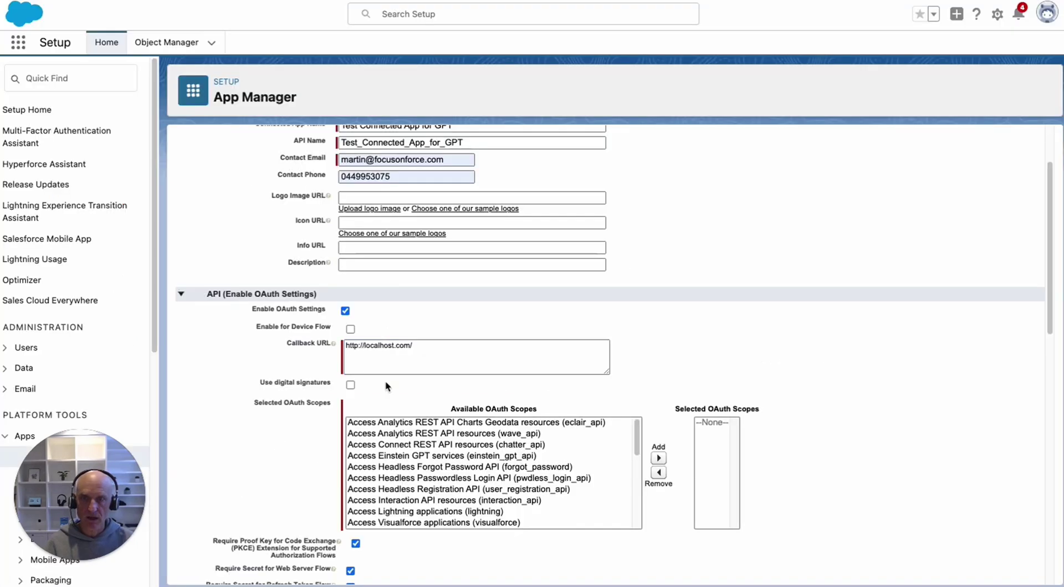
Grant the connected app every available OAuth scope.
left_click(396, 423)
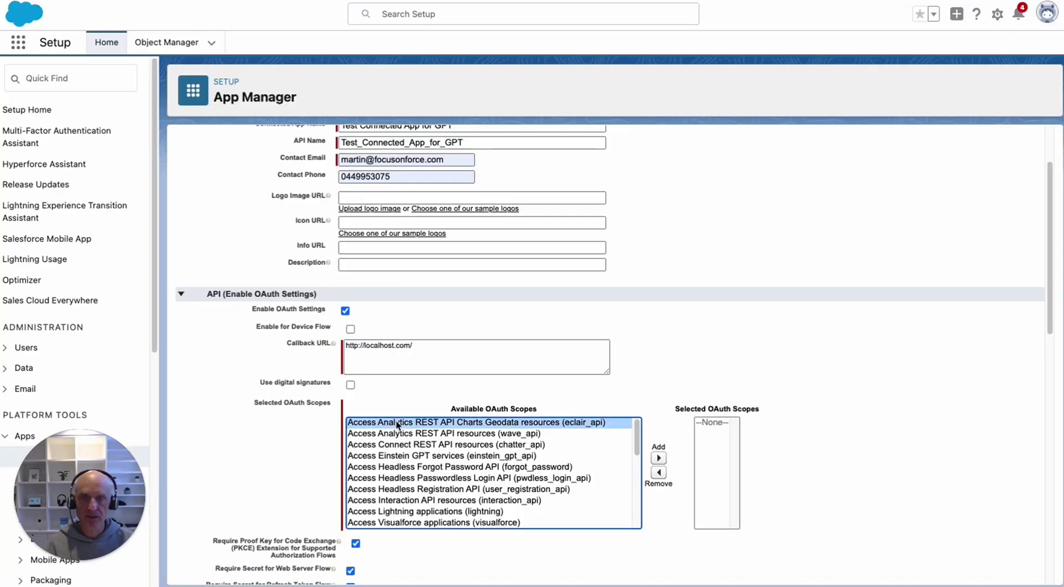
key("super+a")
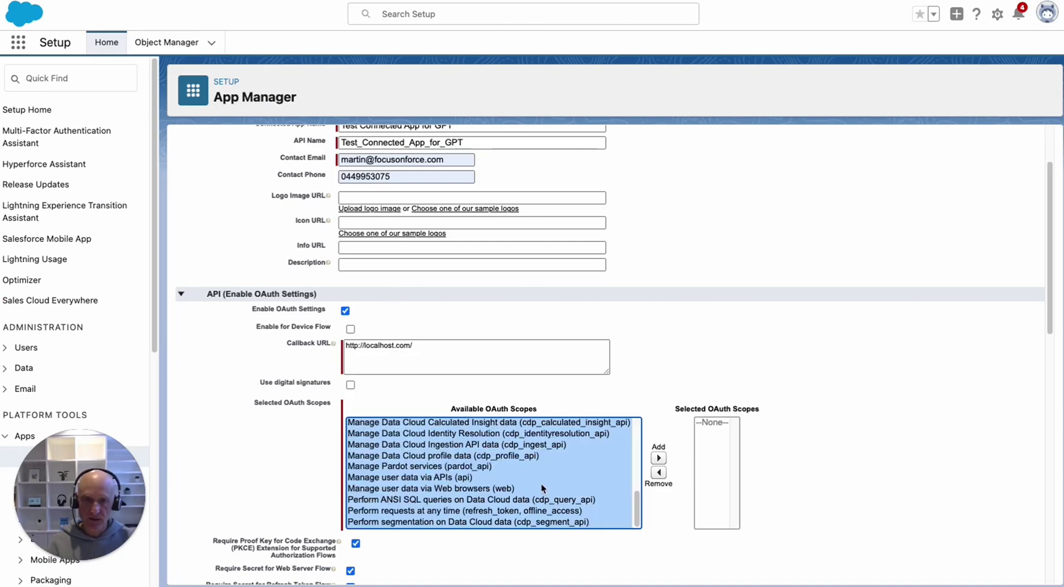
left_click(658, 458)
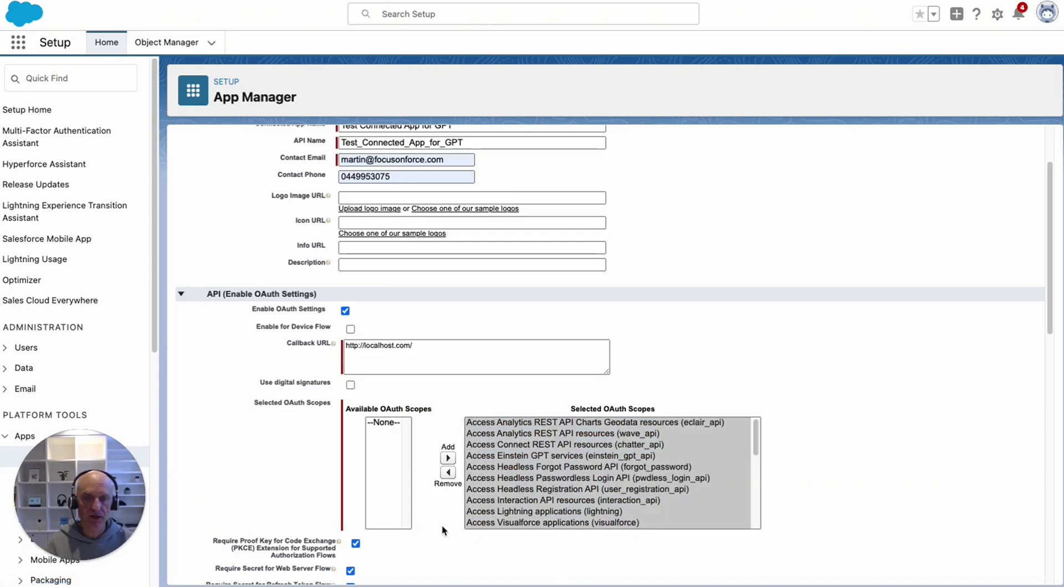
Turn off the secret requirements for web server and refresh token flows.
scroll(432, 515, "down", 2)
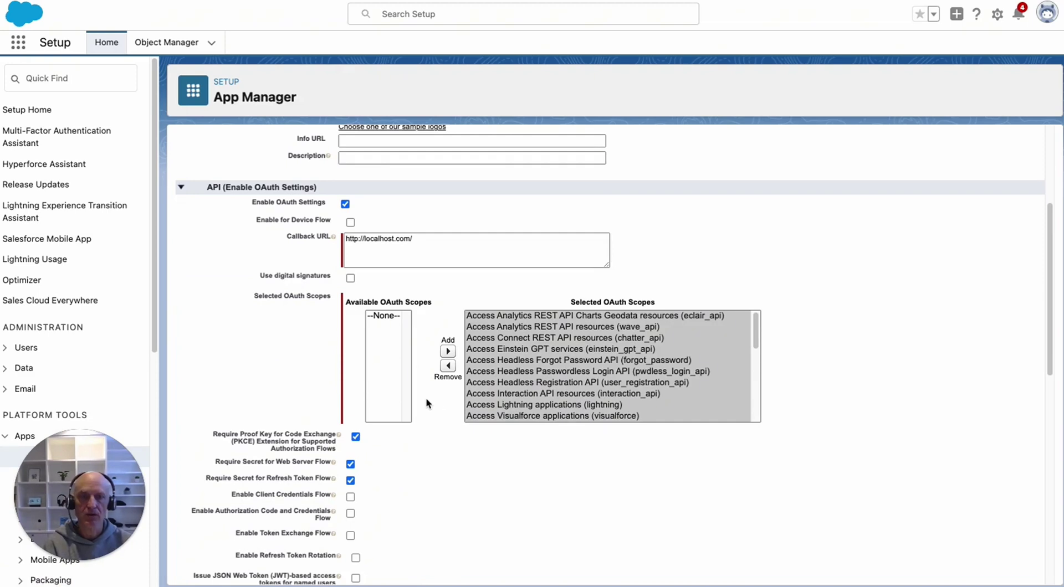
scroll(432, 403, "down", 2)
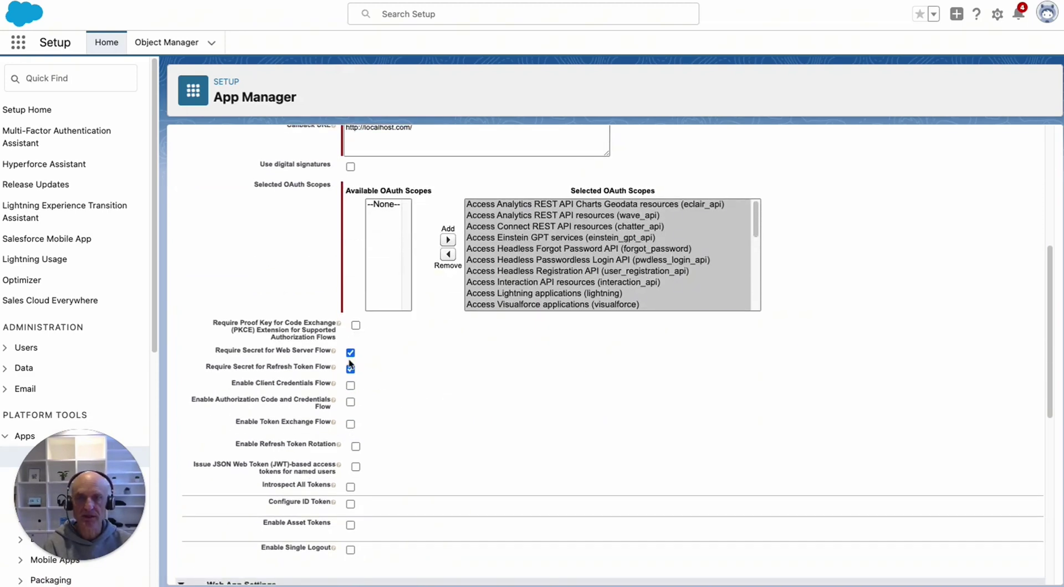
left_click(350, 352)
left_click(350, 369)
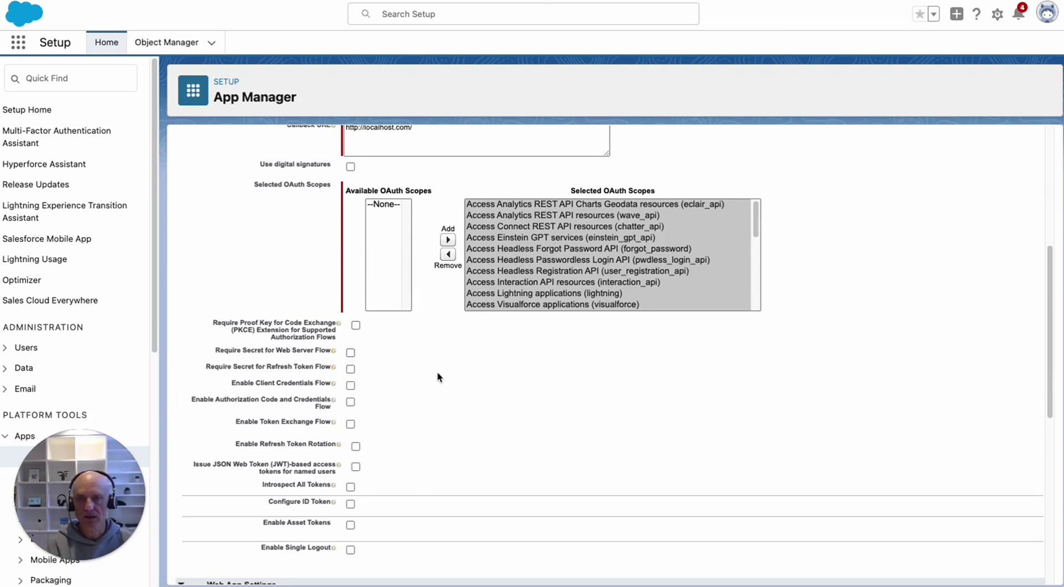
scroll(438, 378, "down", 8)
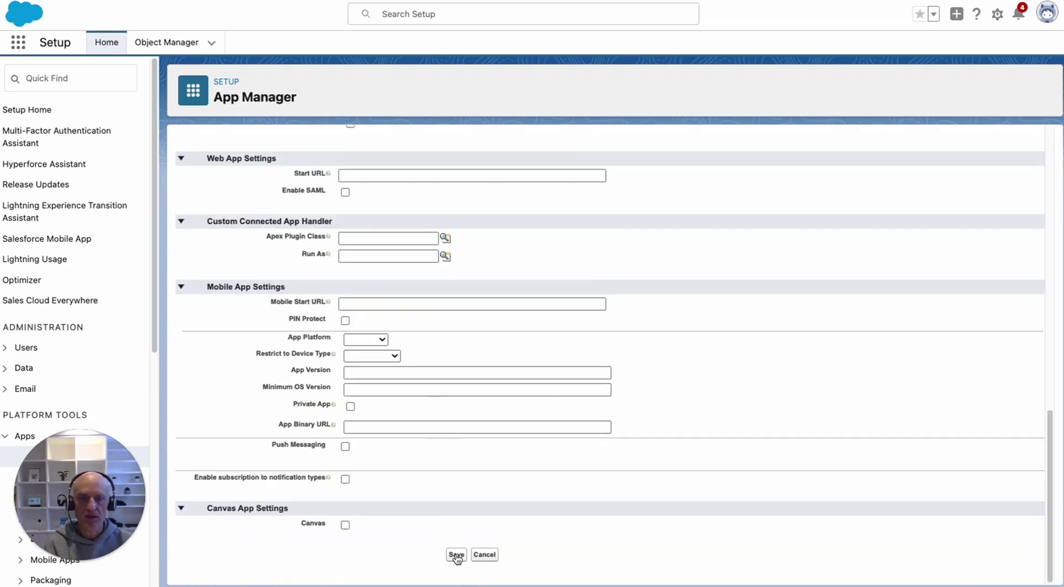
Save the 'Test Connected App for GPT' connected app.
left_click(456, 555)
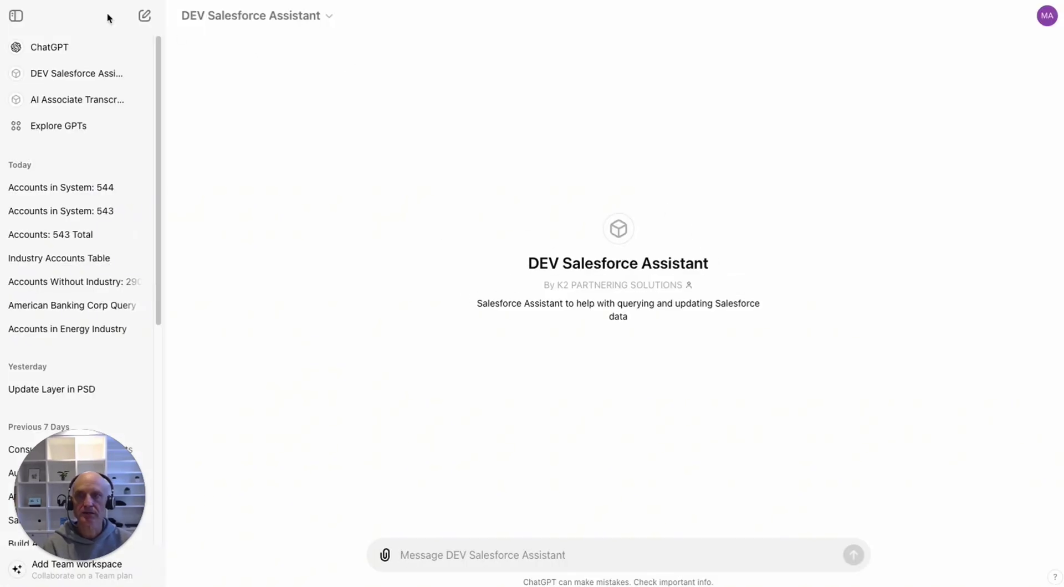
Look over the DEV Salesforce Assistant's configuration, then go back and browse the GPTs catalogue.
left_click(321, 17)
left_click(267, 137)
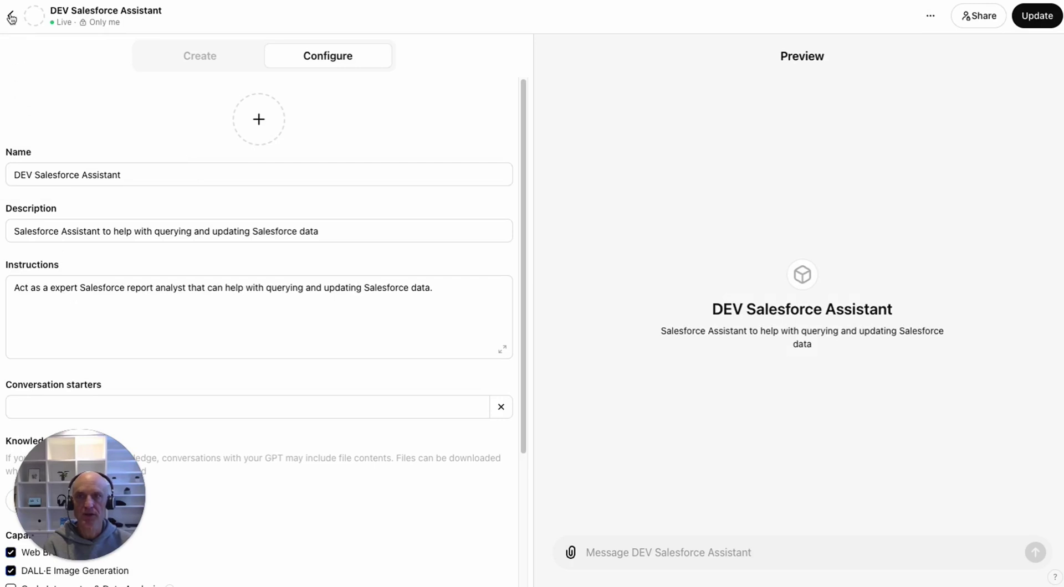
left_click(11, 19)
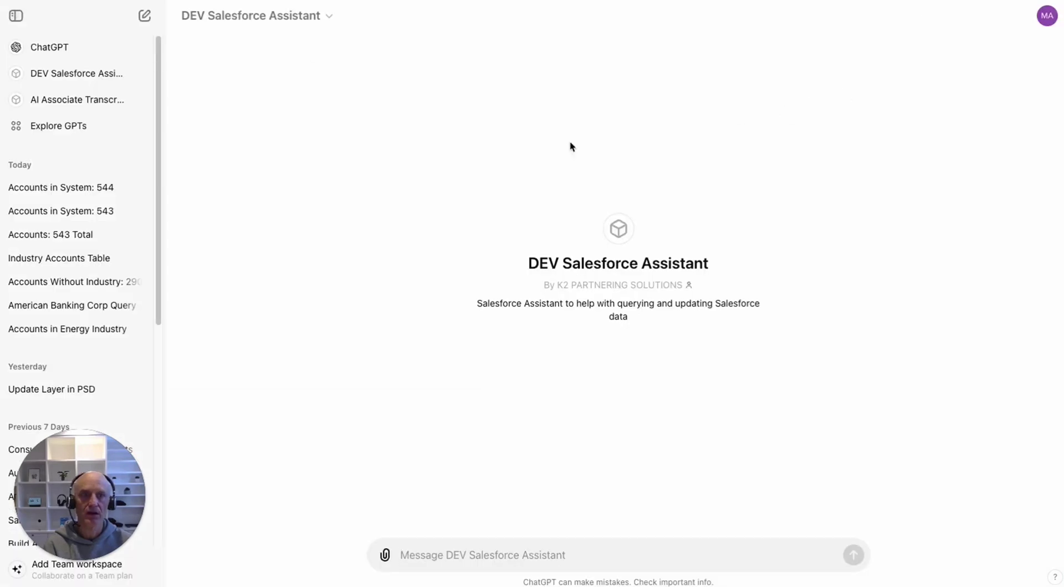
left_click(80, 133)
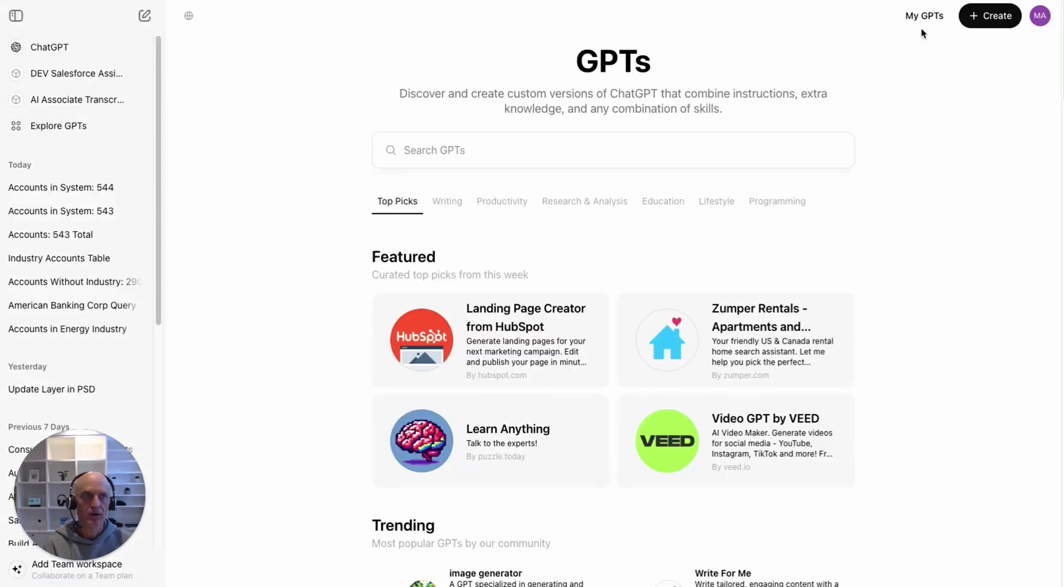
Name the new GPT 'Test GPT for Salesforce' and describe it as 'Assistant to help me display and update Salesforce data'.
left_click(970, 20)
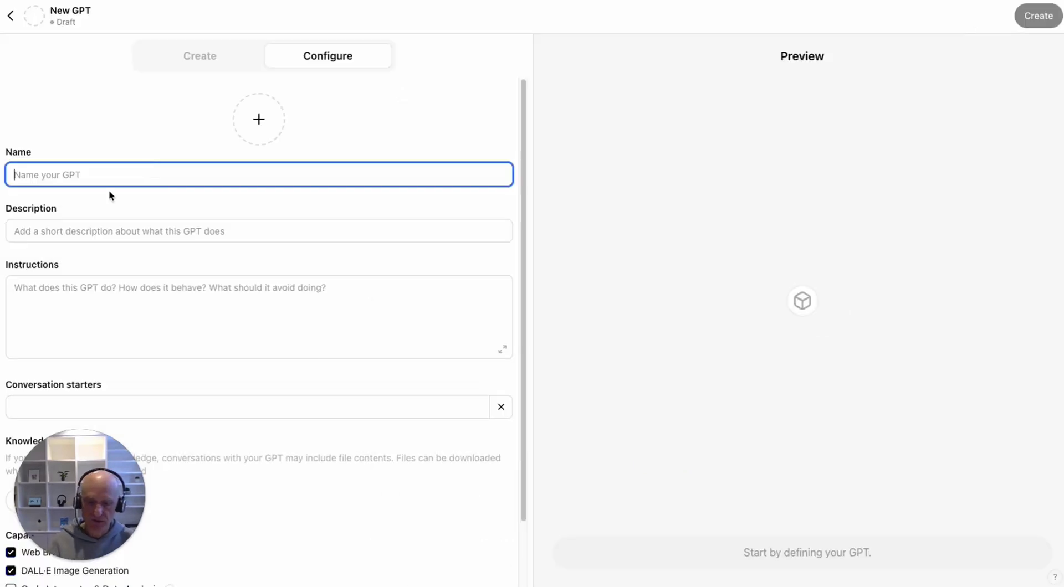
type("Test GPT for ")
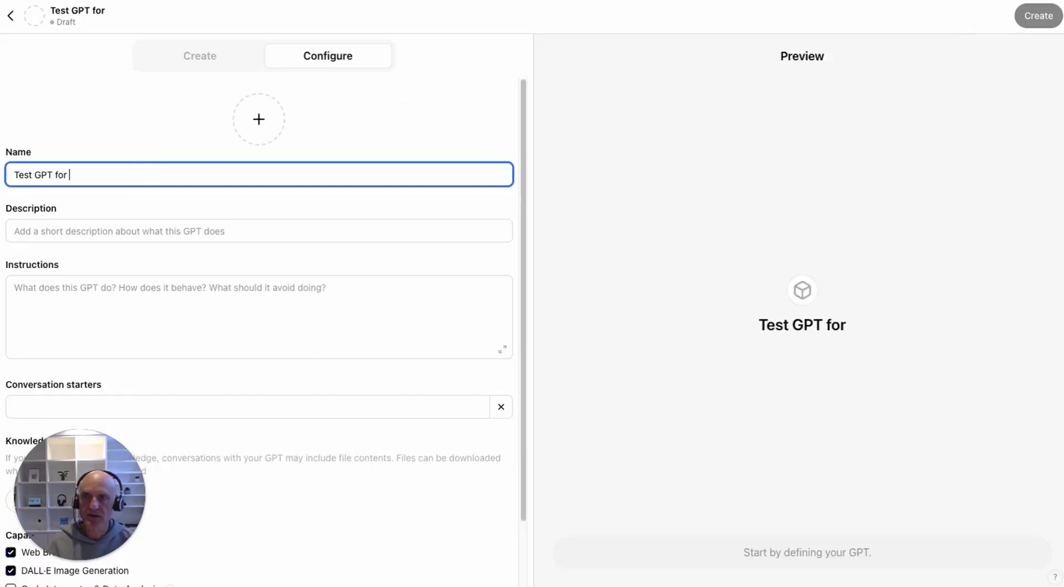
type("Salesforce")
key("Tab")
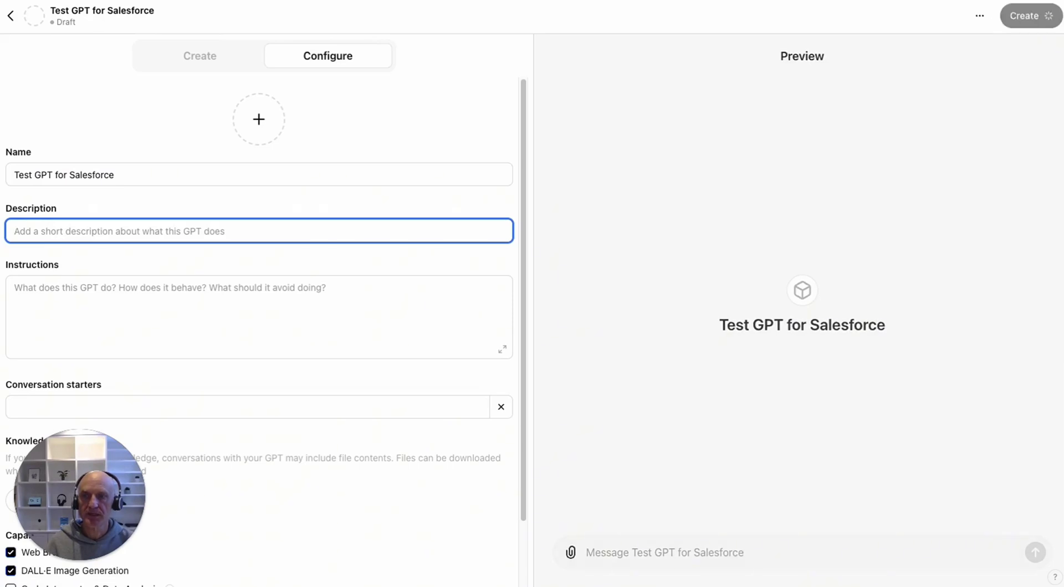
type("As")
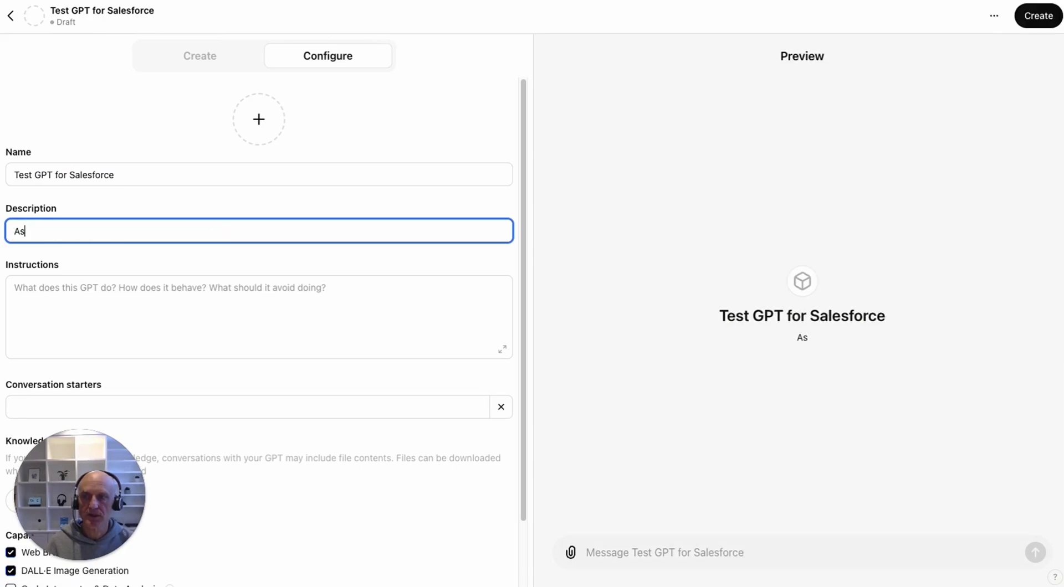
type("sistant to help me")
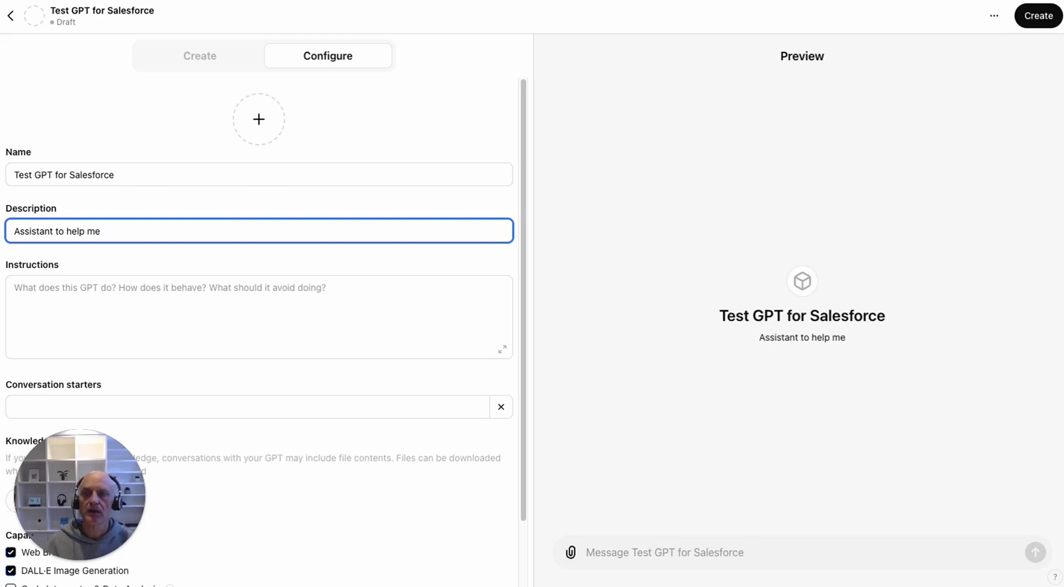
type(" display and u")
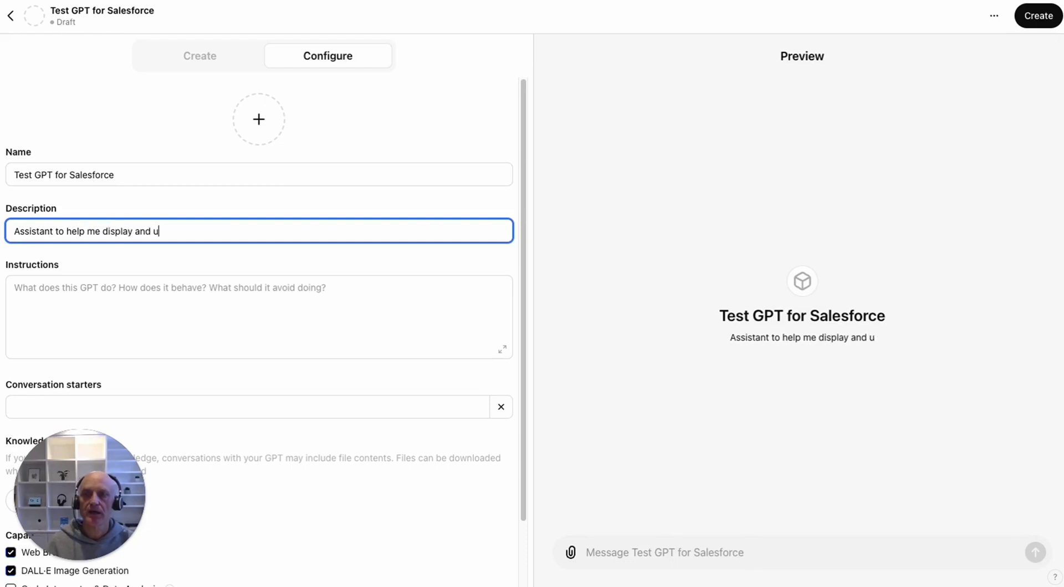
type("pdate Salesforce data")
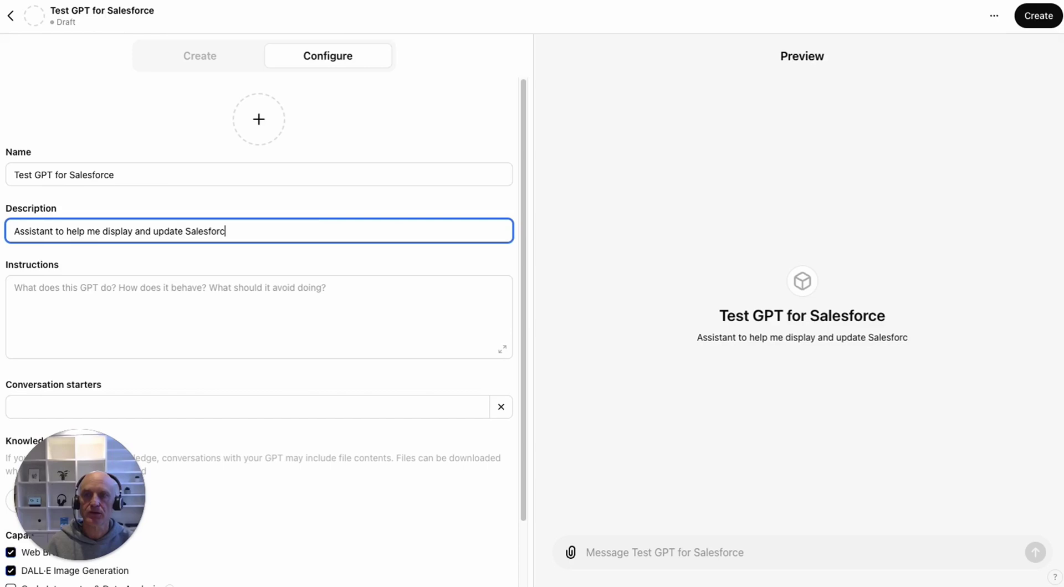
Write the instructions: 'This GPT connects to a Salesforce org and queries and updates data according to instructions.'.
left_click(102, 288)
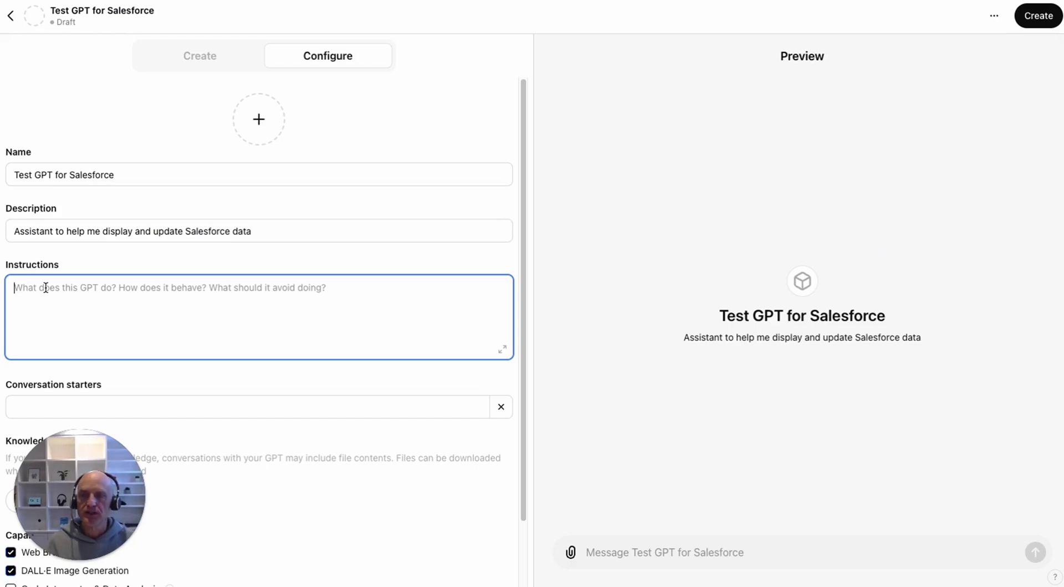
type("This GPT connects")
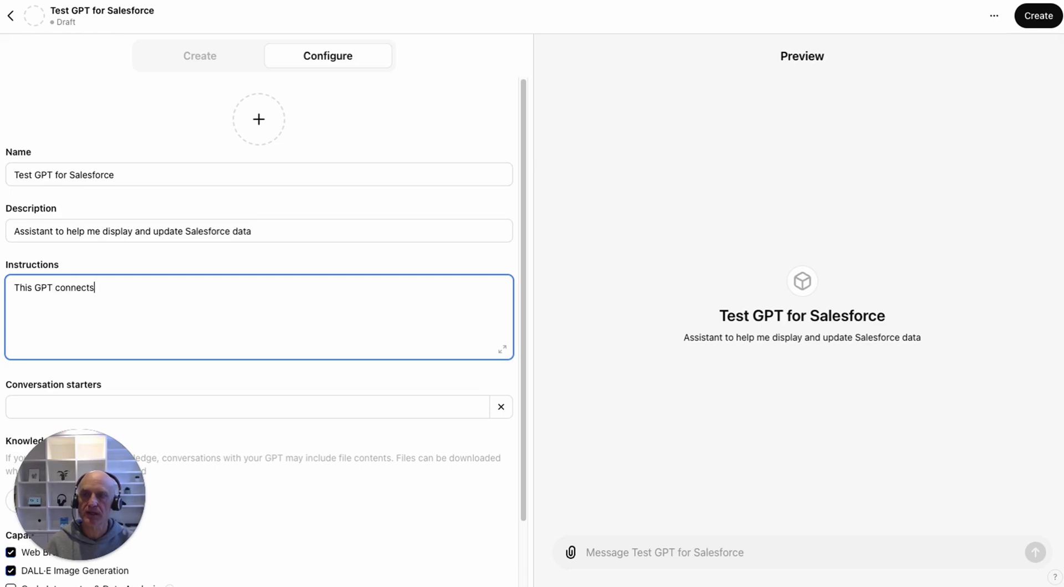
type(" to a Salesforce or")
key("BackSpace")
key("BackSpace")
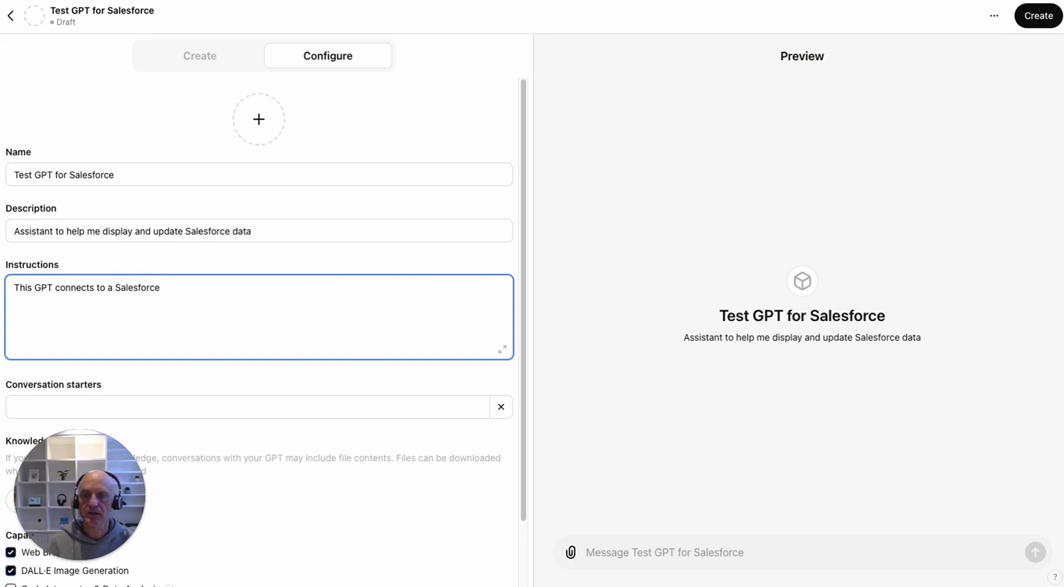
type("orce org and ")
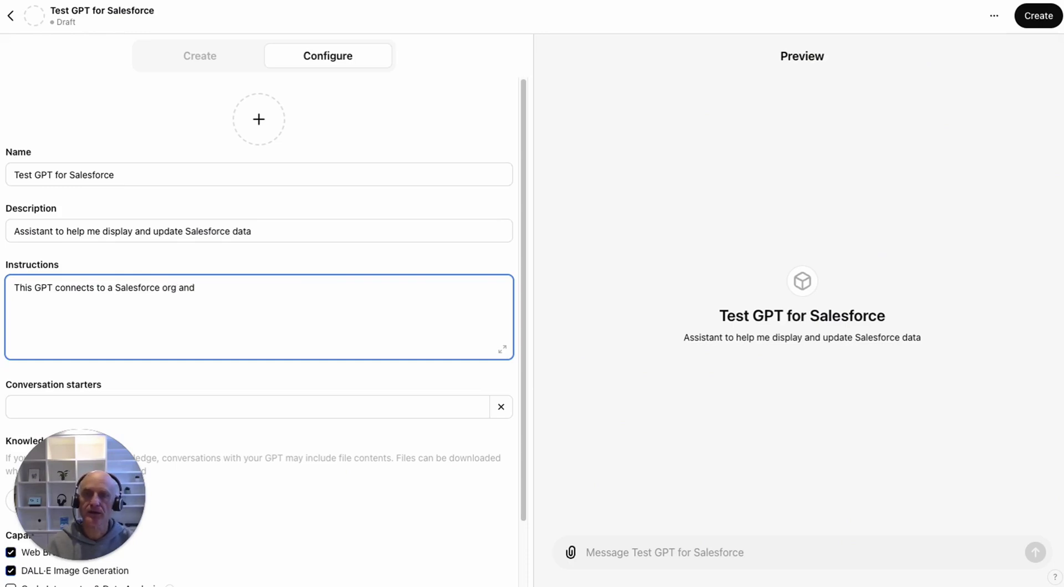
type("queries and update")
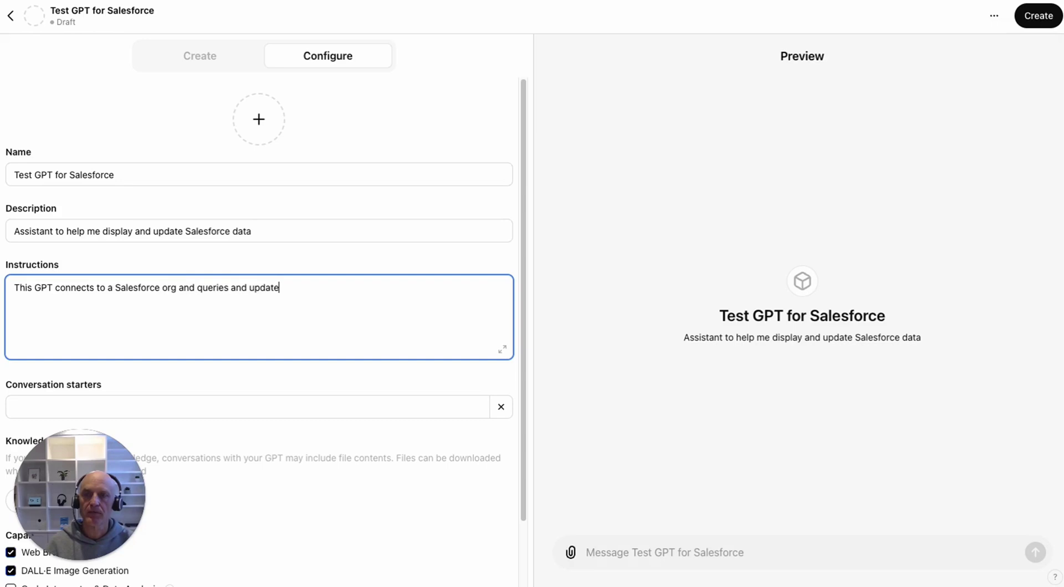
type("s data according to ")
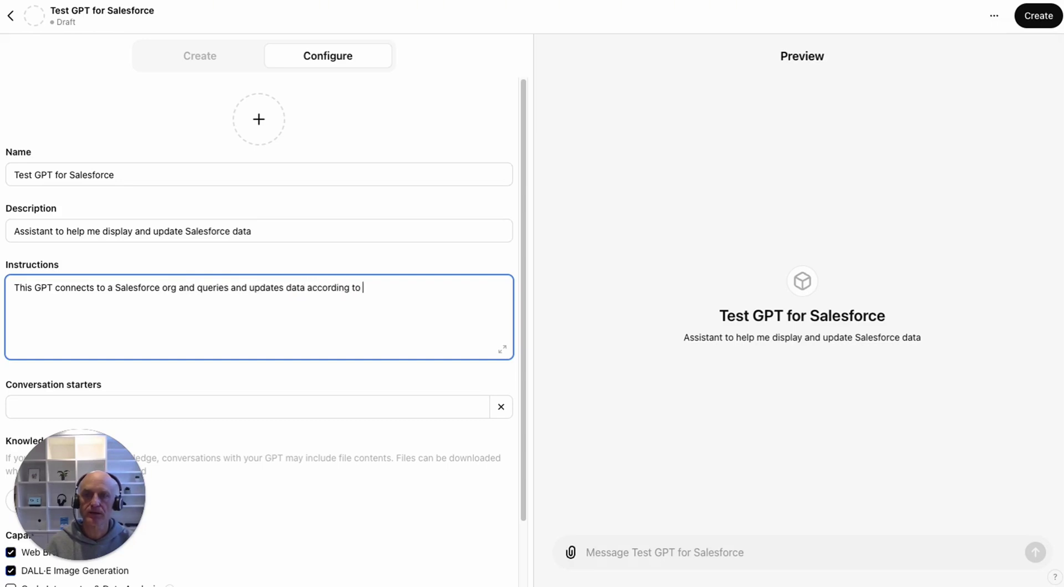
type("instructions.")
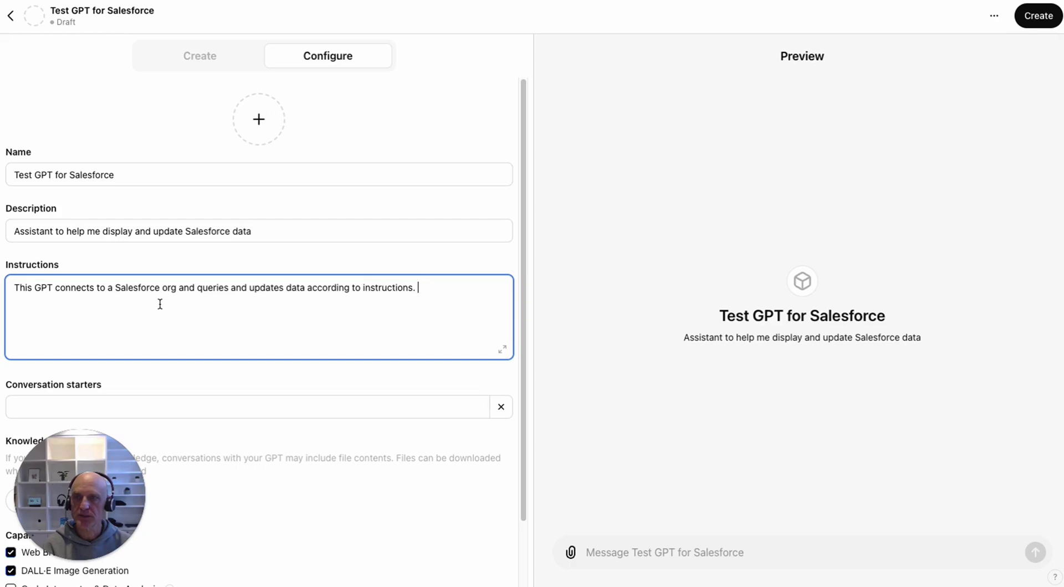
scroll(160, 304, "down", 3)
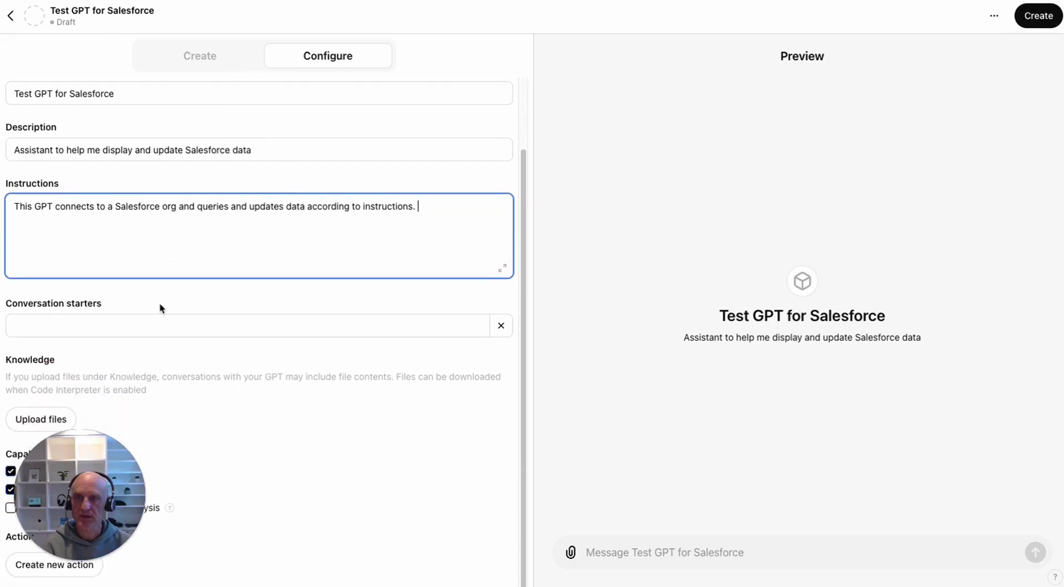
Add the starter 'How can I help you with your Salesforce data?'.
left_click(167, 325)
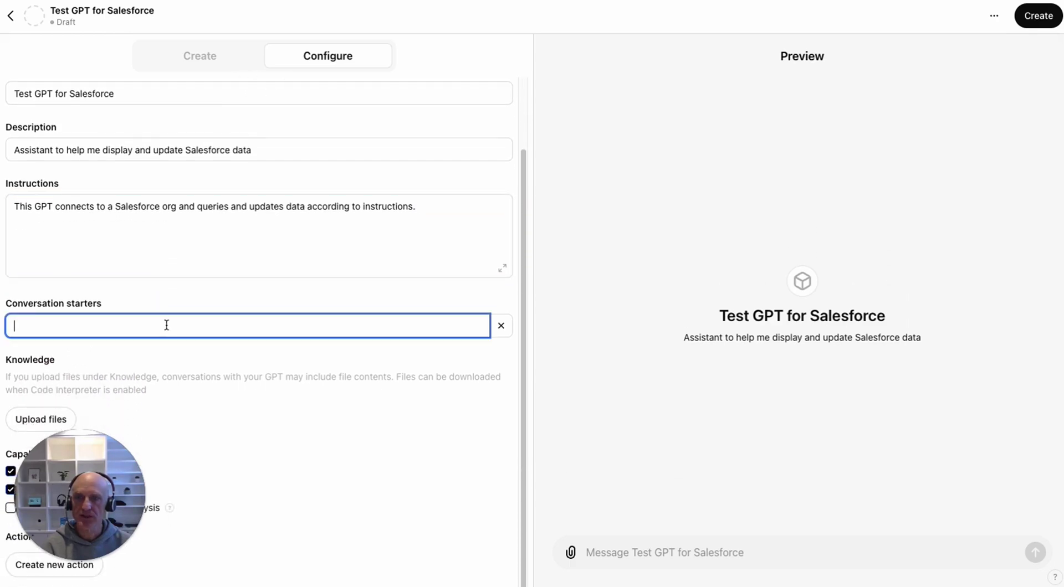
type("How can ")
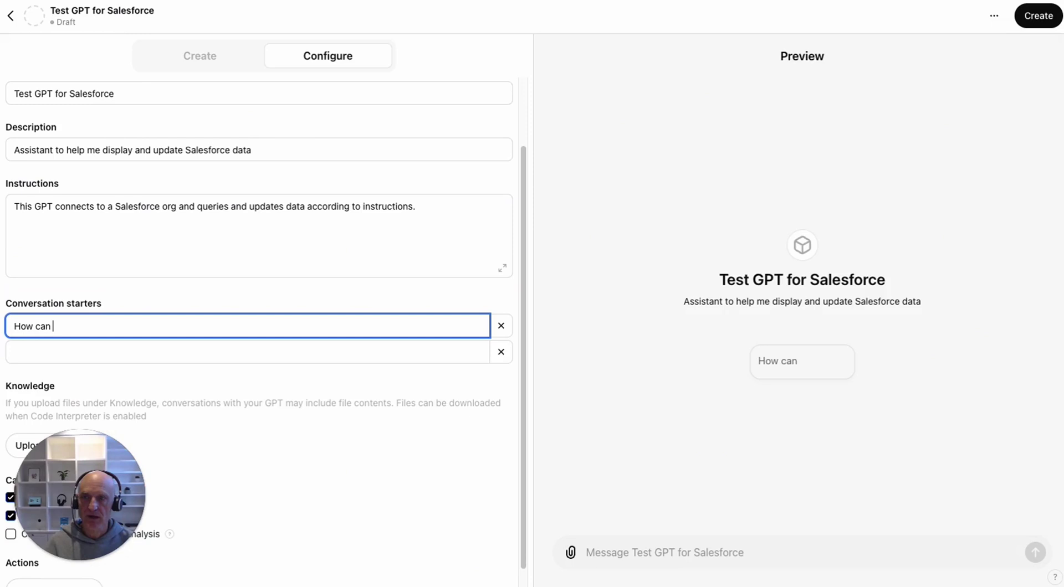
type("I help you with ")
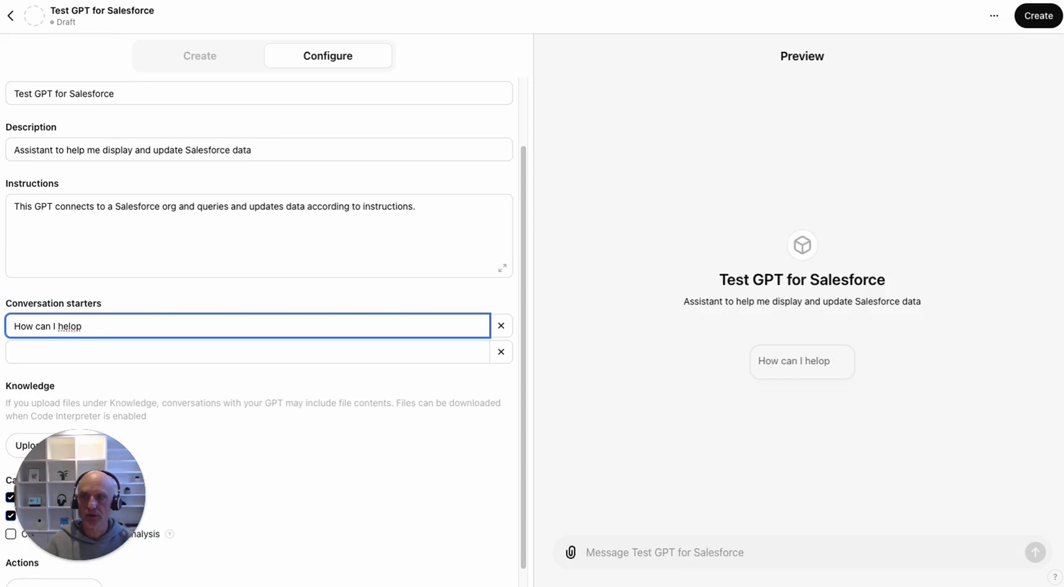
type("your Salesfor")
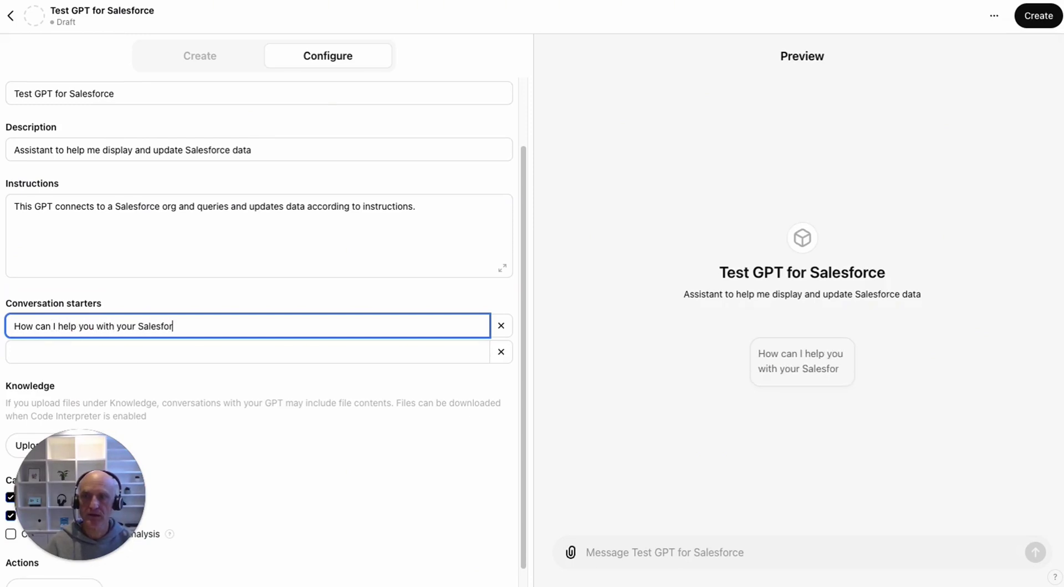
type("ce data?")
left_click(174, 312)
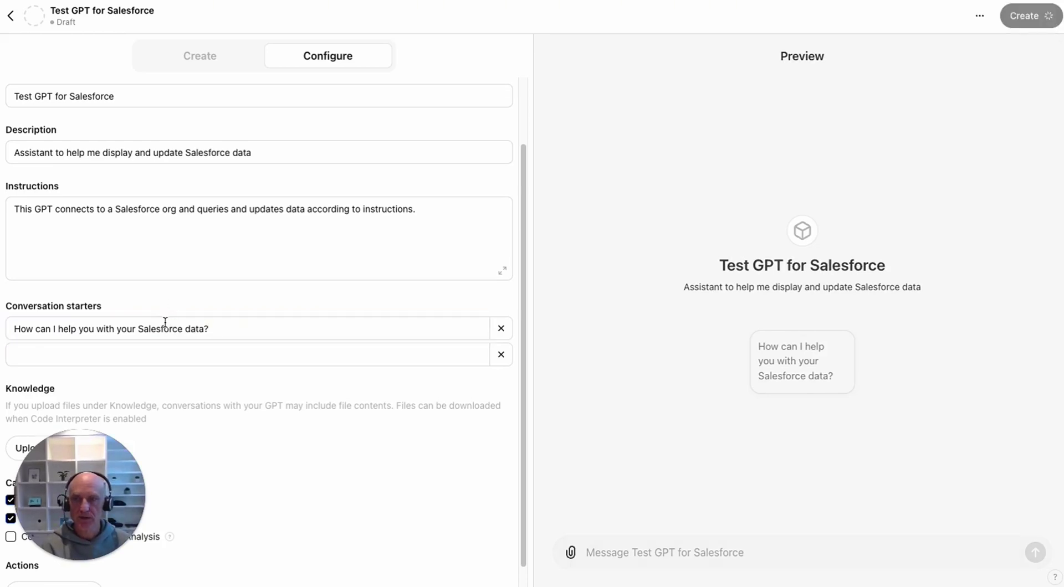
Add a second starter, 'Show me the current open opportunities sorted by amount'.
scroll(167, 333, "down", 1)
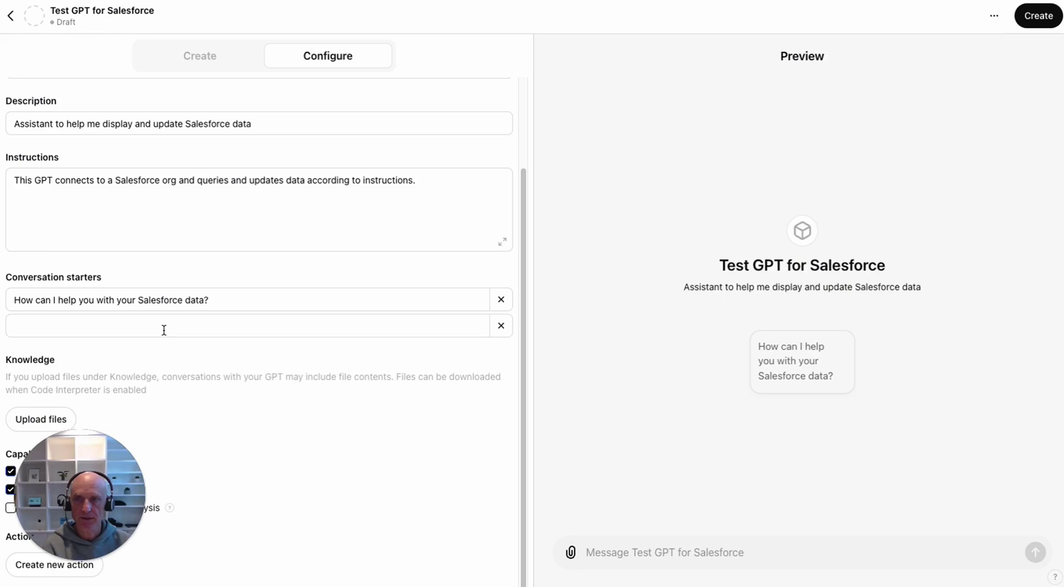
left_click(164, 330)
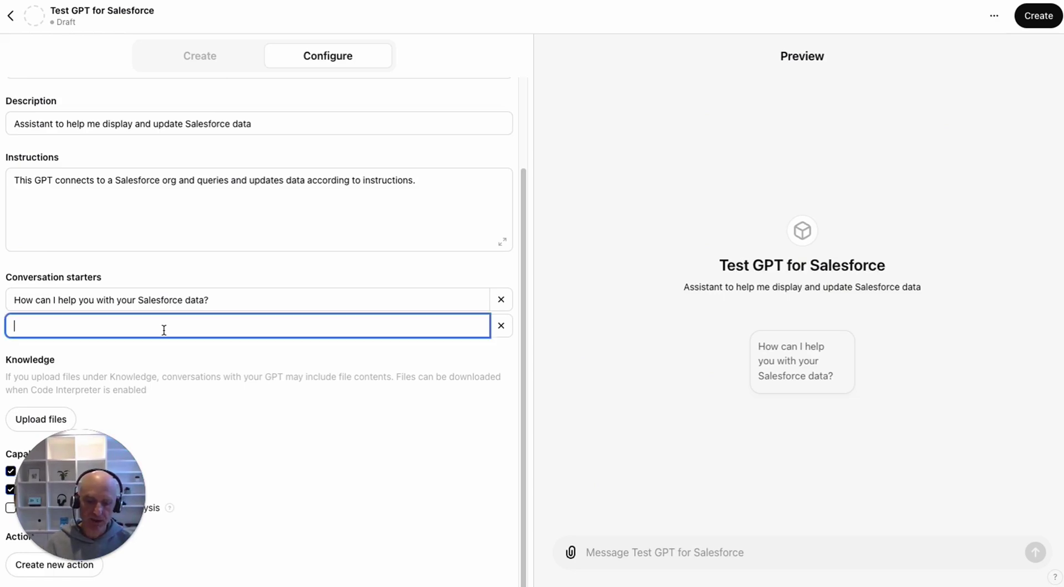
type("Show me my open")
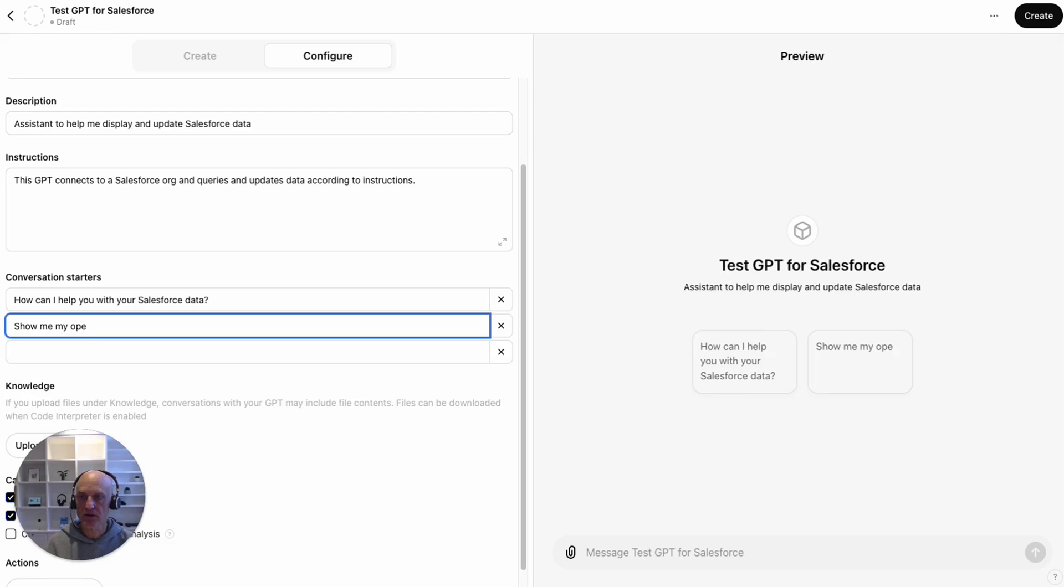
key("BackSpace")
key("BackSpace")
key("BackSpace")
key("BackSpace")
key("BackSpace")
key("BackSpace")
key("BackSpace")
type("the current open opportunities")
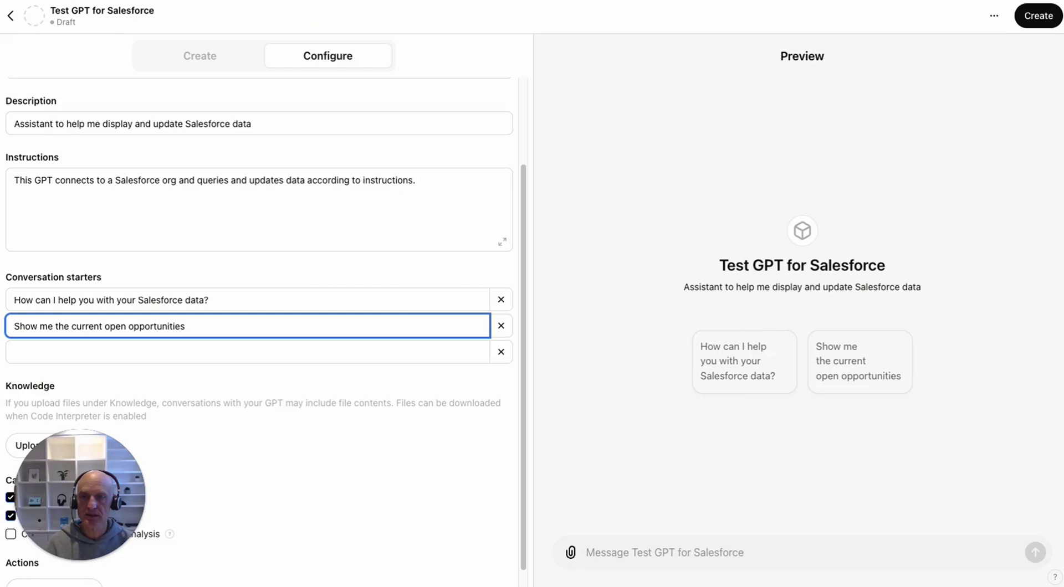
type(" sorted by")
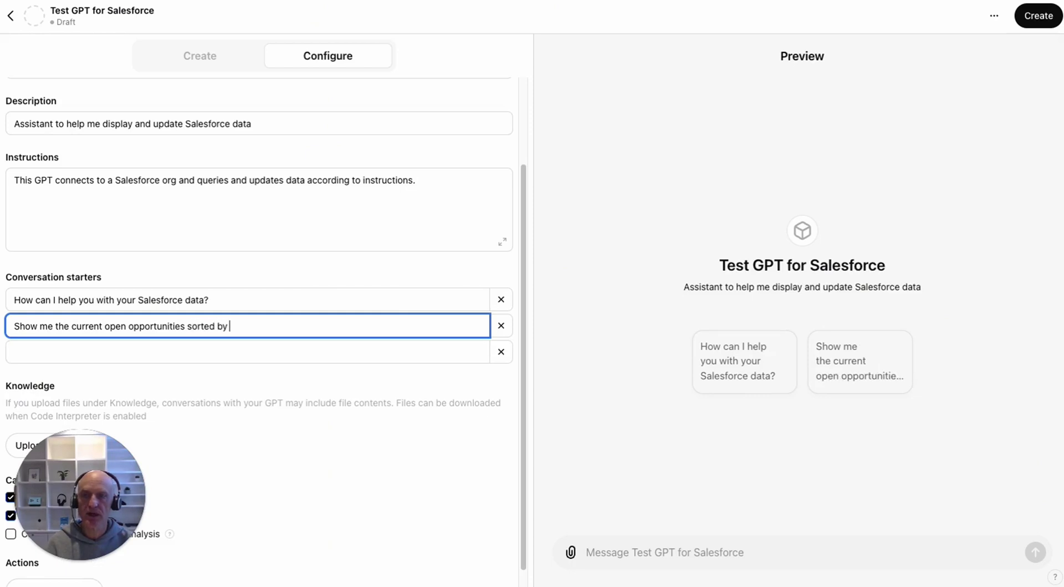
type(" amount")
key("Tab")
left_click(155, 383)
Tick Code Interpreter & Data Analysis under Capabilities.
scroll(149, 300, "down", 1)
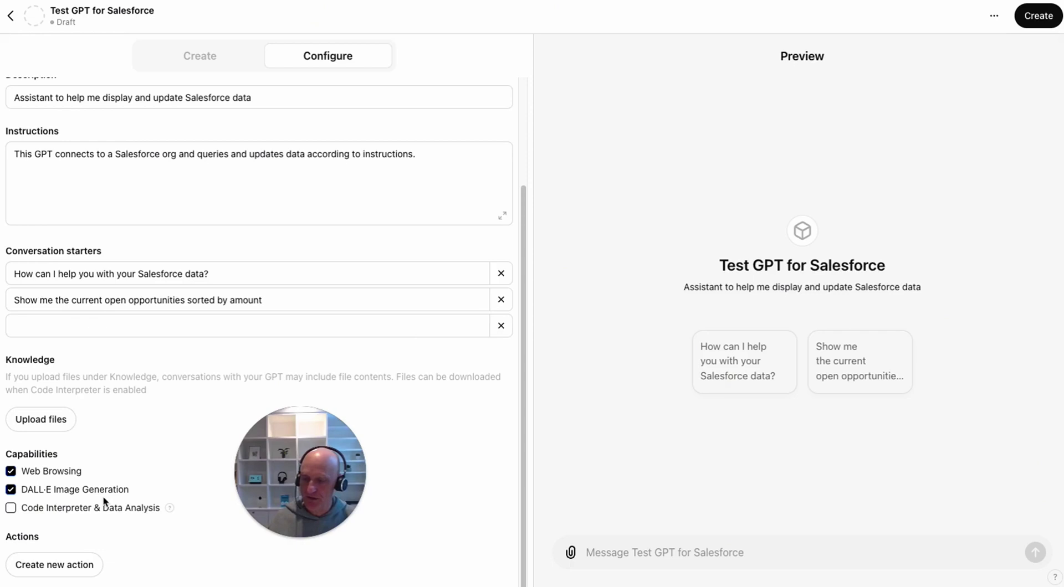
left_click(11, 509)
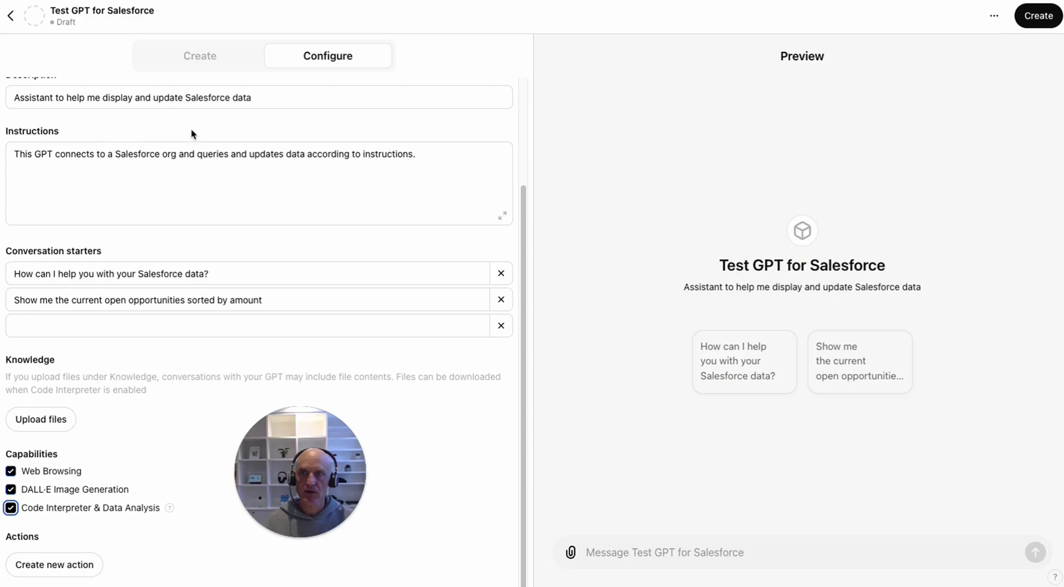
scroll(148, 315, "up", 3)
scroll(404, 181, "down", 1)
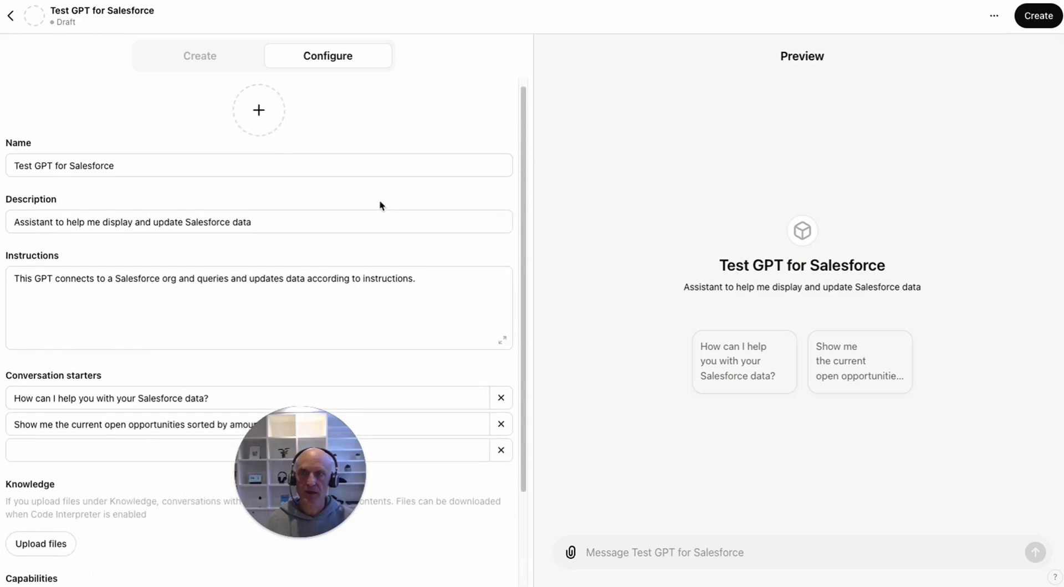
Create the GPT with sharing set to Only me and dismiss the Settings Saved confirmation.
left_click(1034, 18)
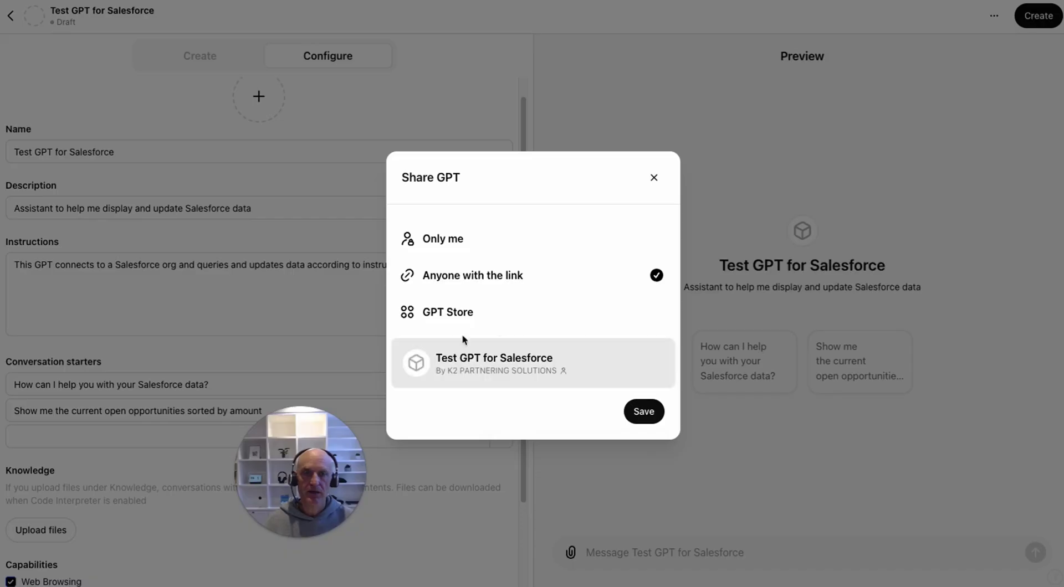
left_click(441, 238)
left_click(641, 382)
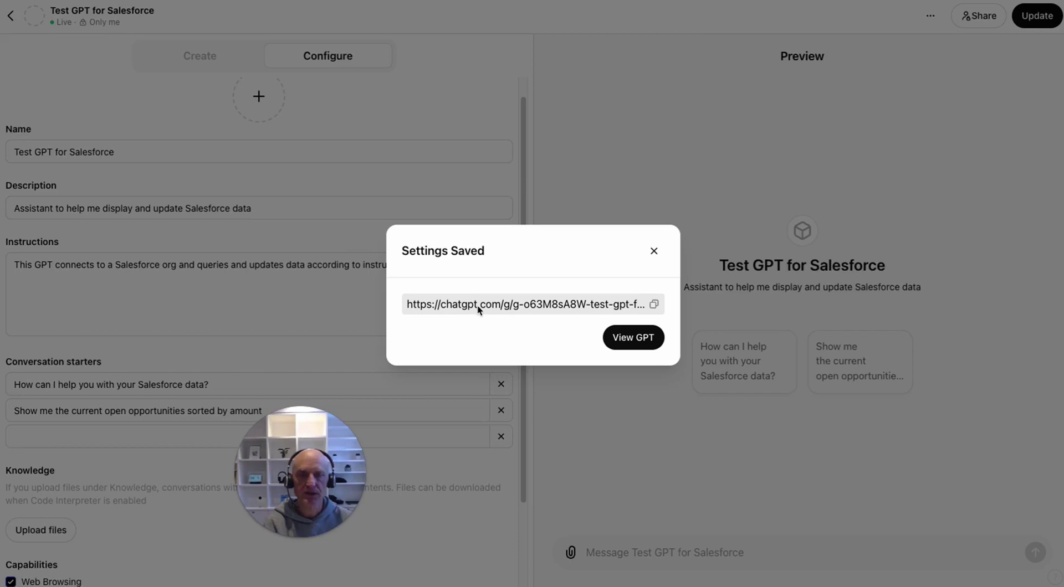
left_click(653, 251)
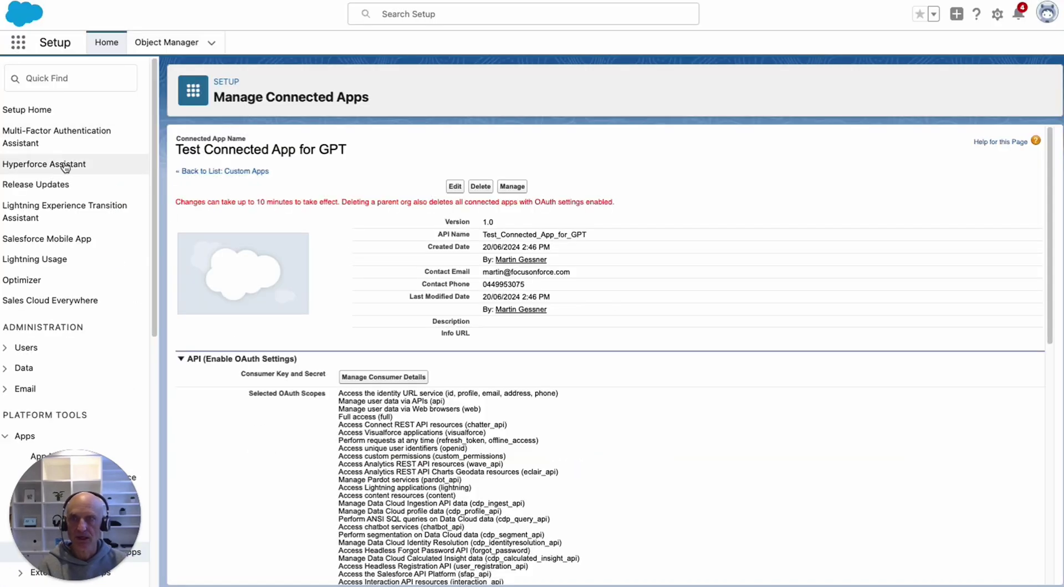
Return to the App Manager list and view the Test Connected App for GPT details.
left_click(241, 171)
scroll(269, 440, "down", 2)
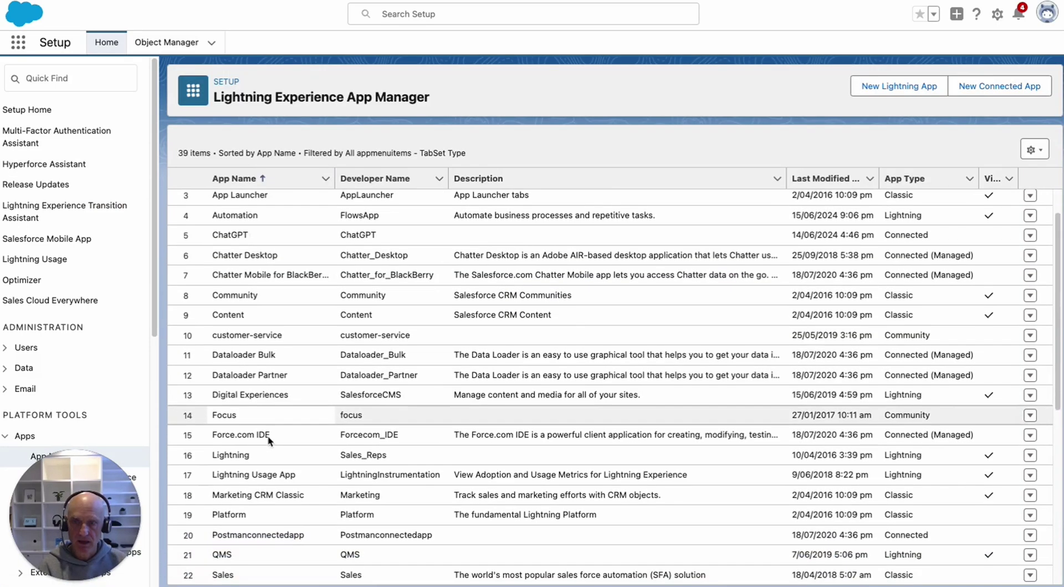
scroll(269, 440, "down", 8)
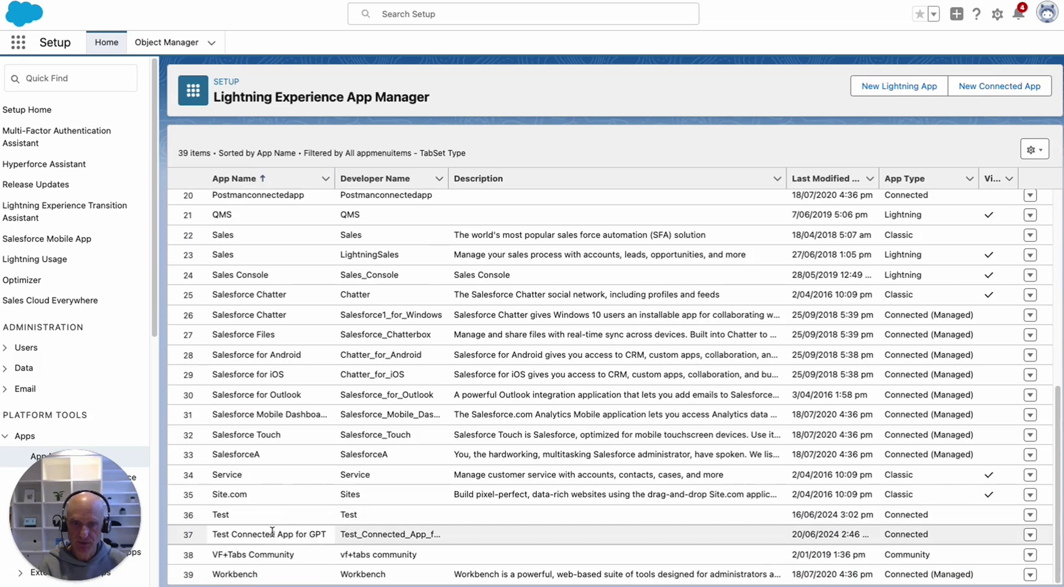
left_click(1030, 534)
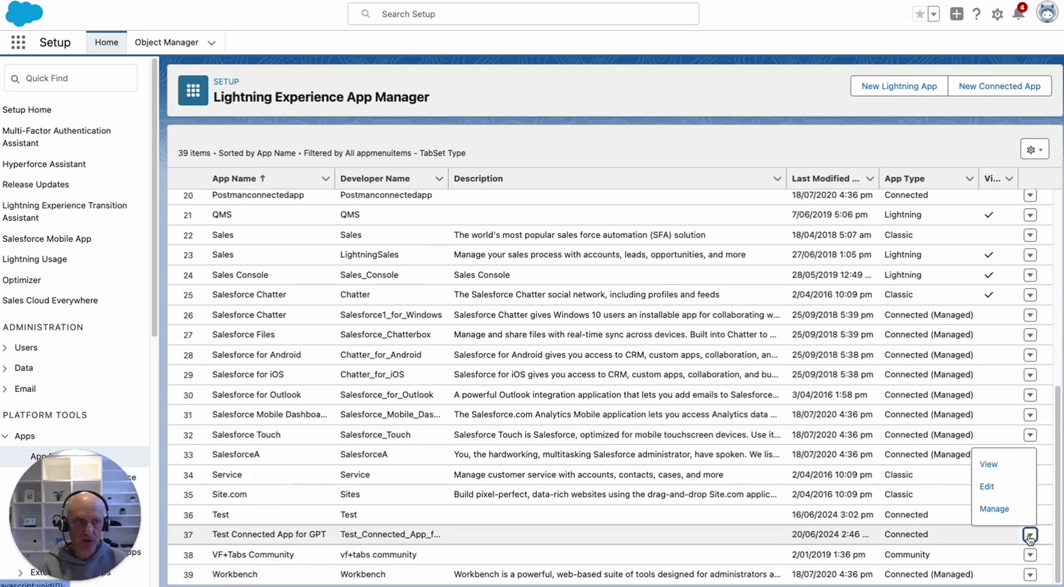
left_click(992, 465)
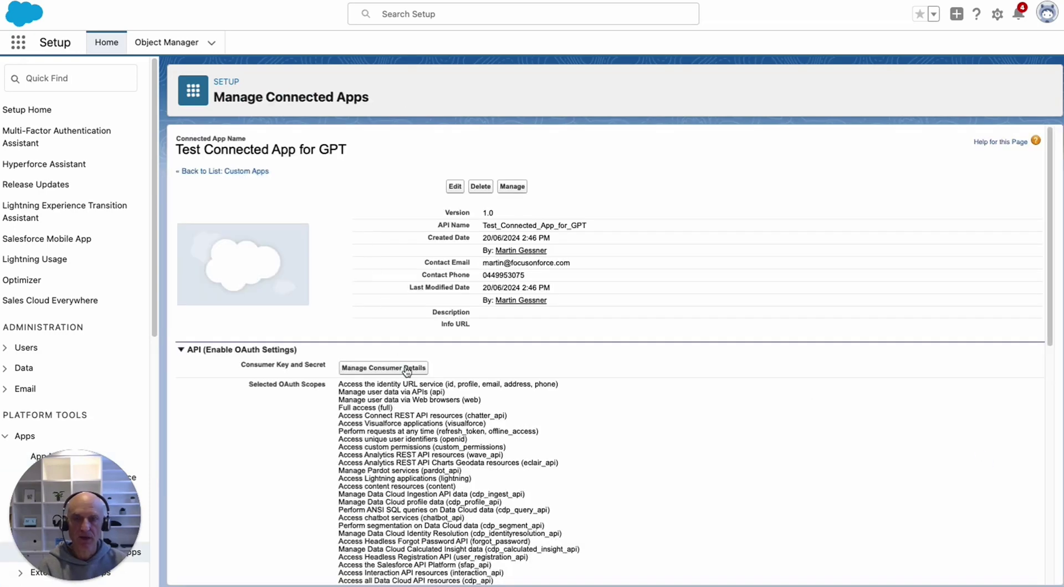
Request the consumer key and secret and enter the emailed verification code.
left_click(407, 369)
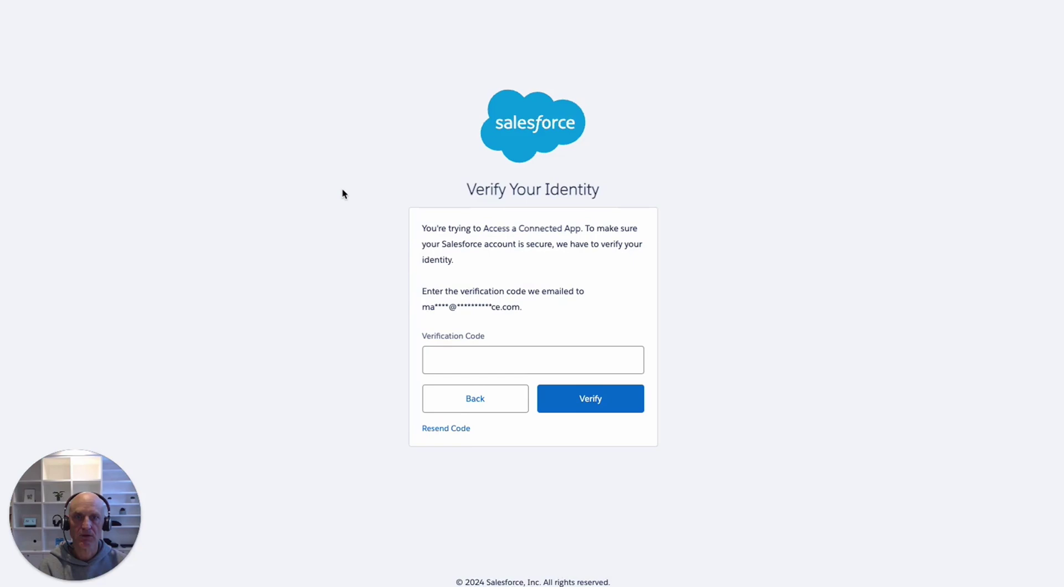
left_click(460, 355)
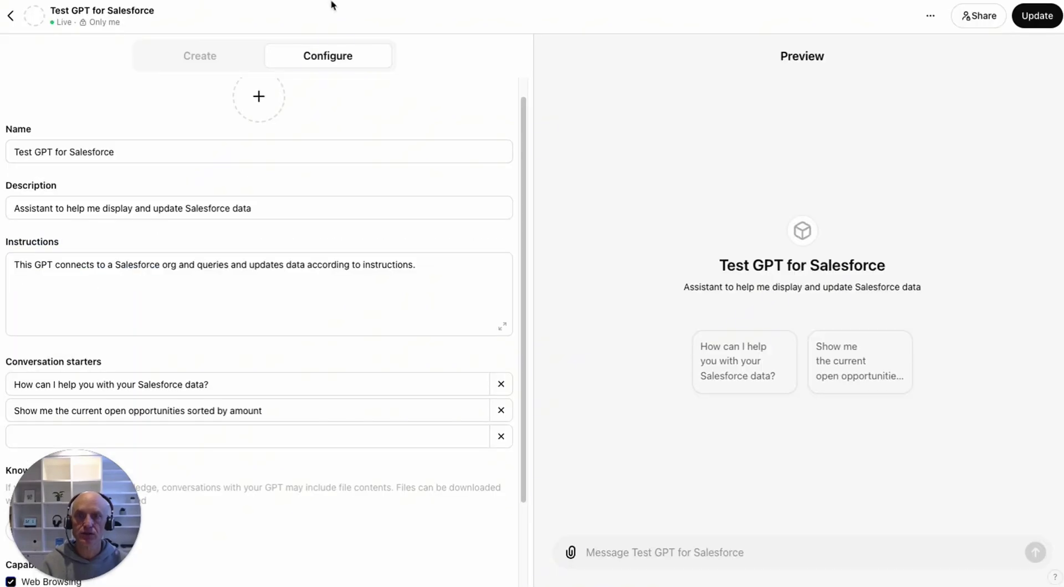
scroll(261, 277, "down", 2)
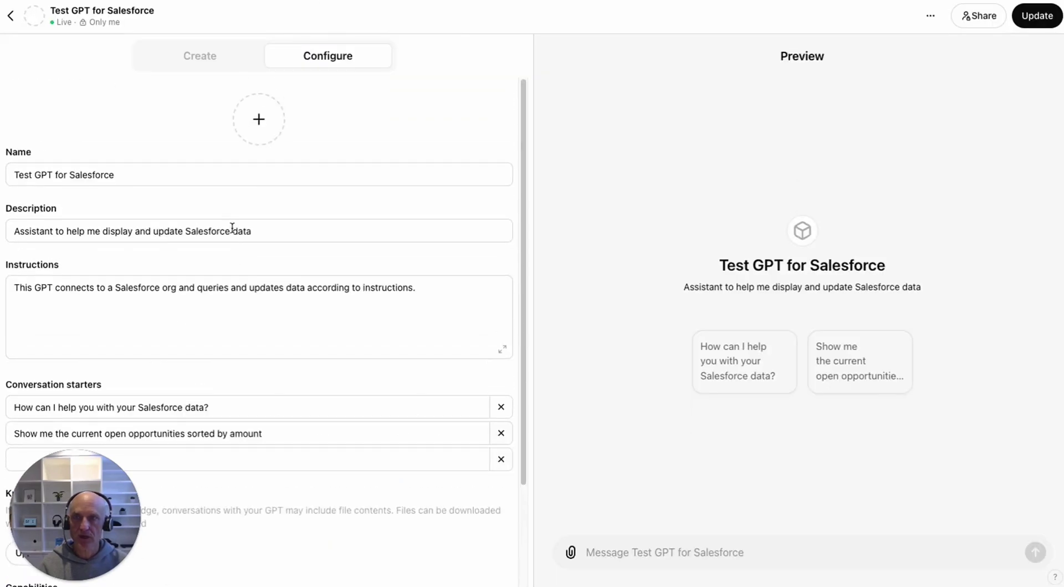
Add a new action to the GPT and choose OAuth as its authentication type.
scroll(166, 332, "down", 3)
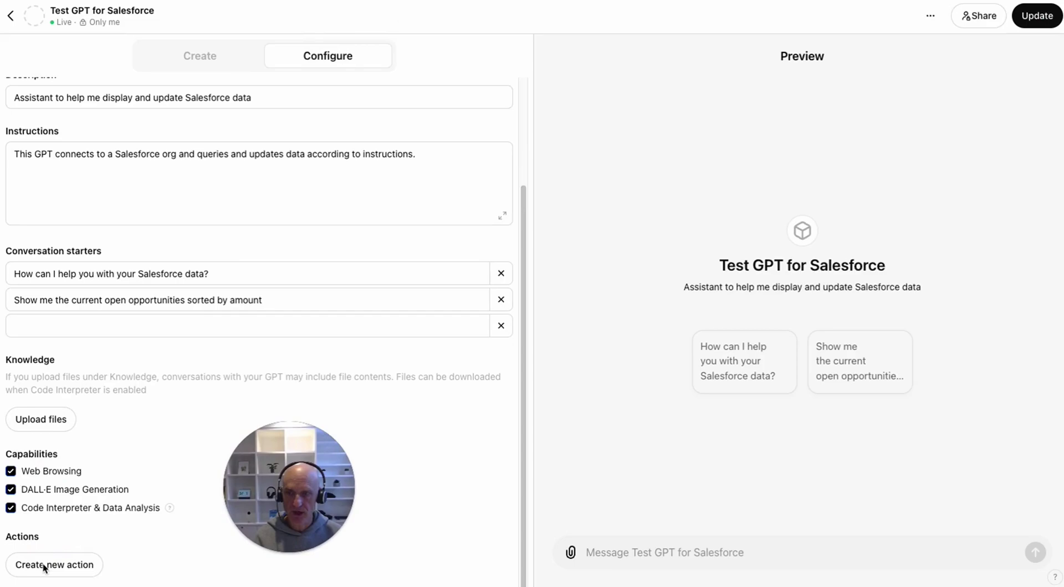
left_click(50, 570)
left_click(66, 140)
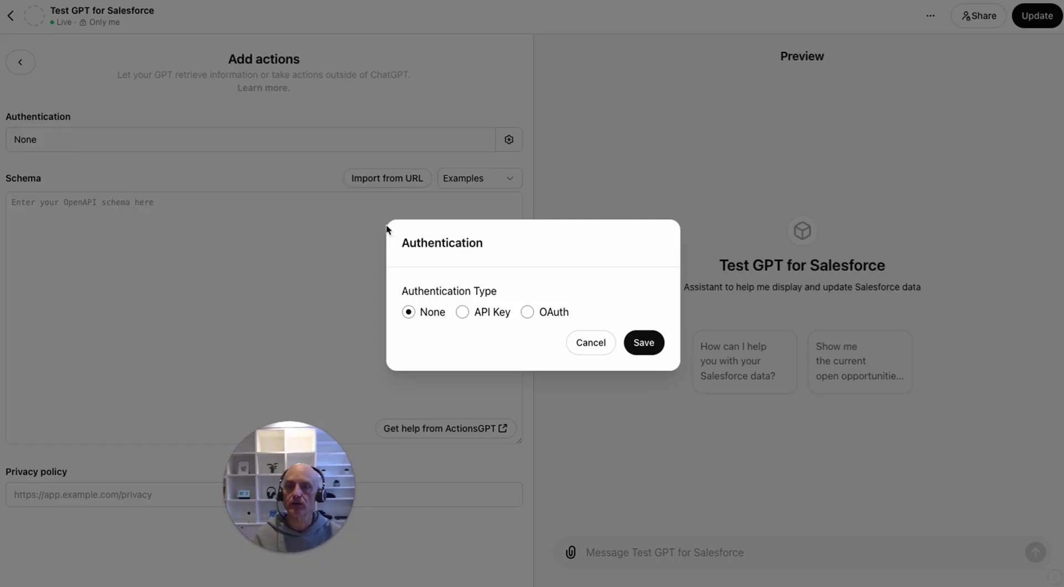
left_click(527, 312)
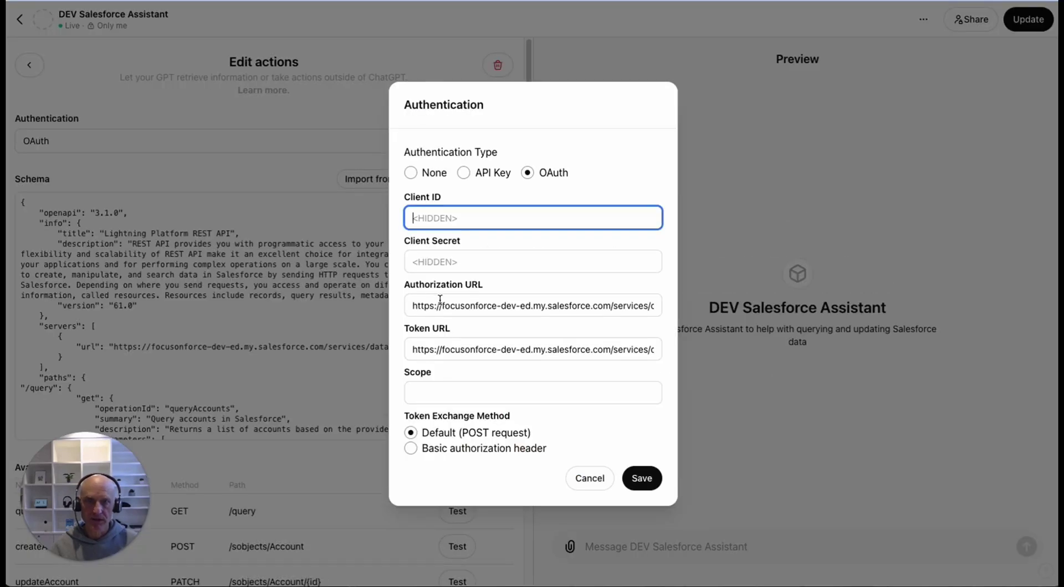
Copy the Salesforce authorization URL into the OAuth Authorization URL field.
left_click(425, 305)
key("ctrl+a")
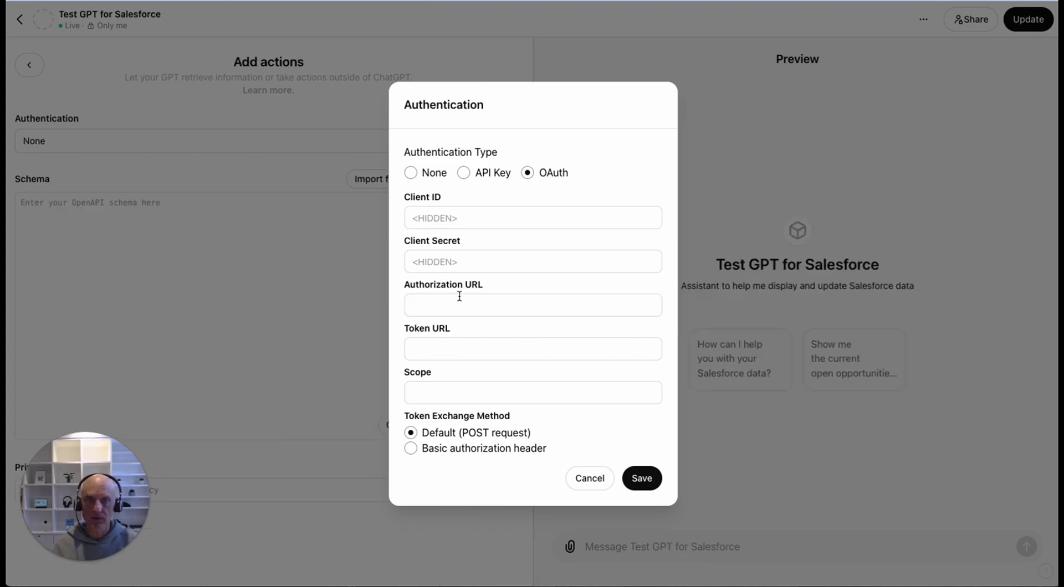
left_click(461, 299)
key("ctrl+v")
Fill in the Salesforce token URL and save the OAuth authentication settings.
left_click(474, 342)
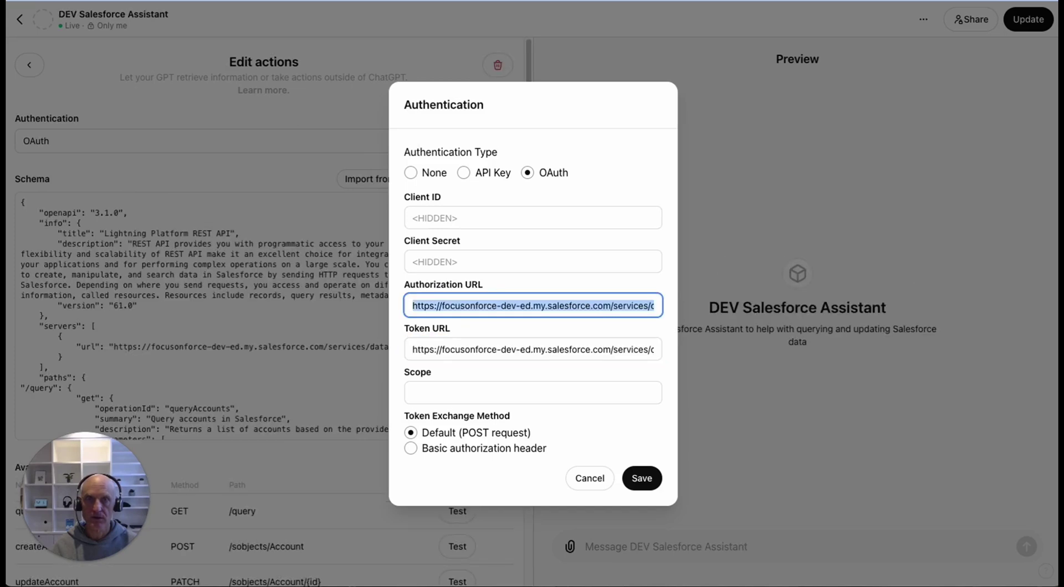
key("Tab")
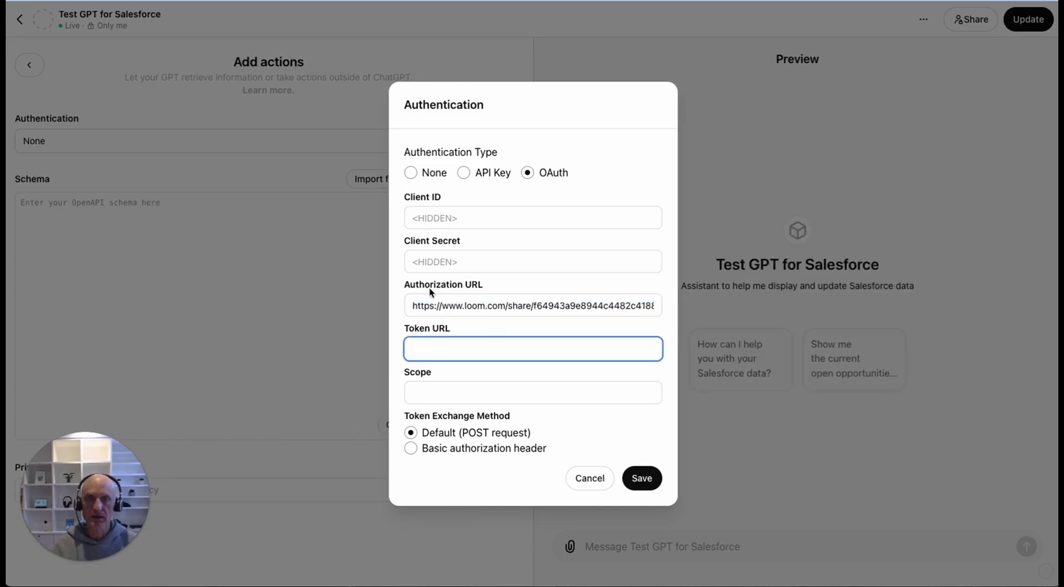
key("ctrl+v")
left_click(451, 392)
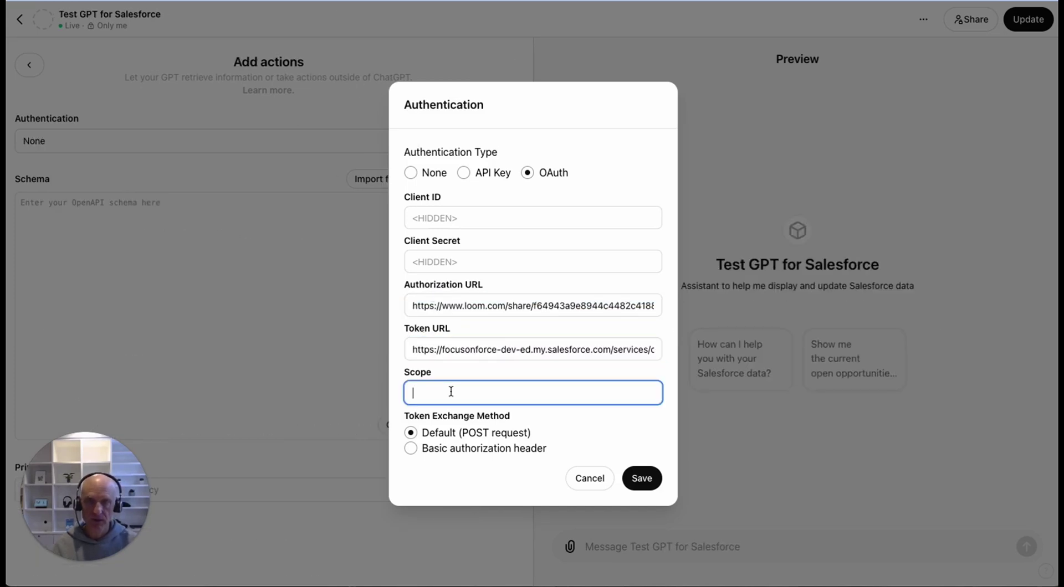
left_click(643, 480)
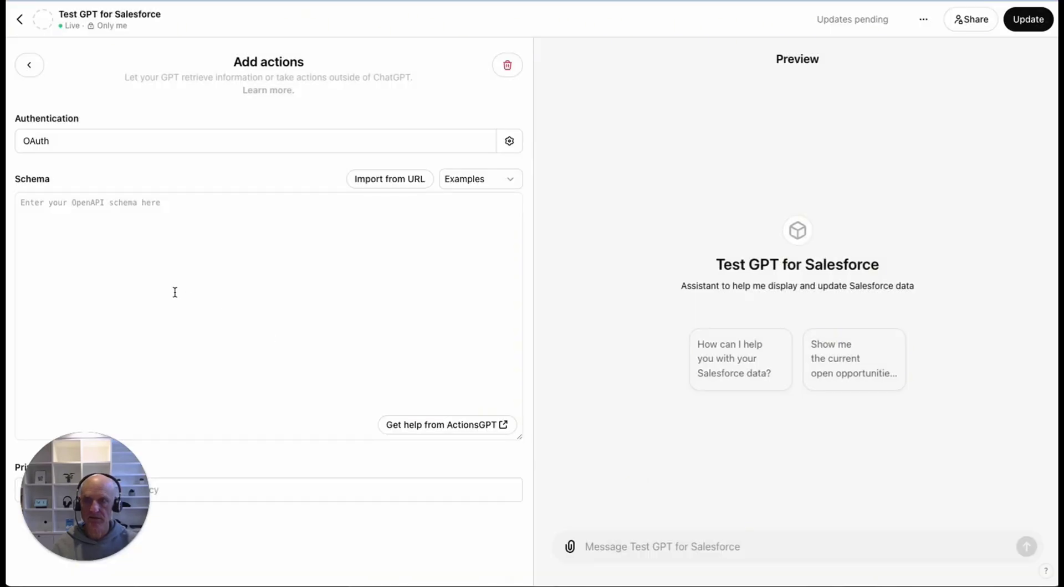
Advance the slides to Add OpenAPI Schema Details, then return to the GPT action builder.
key("alt+Tab")
key("Right")
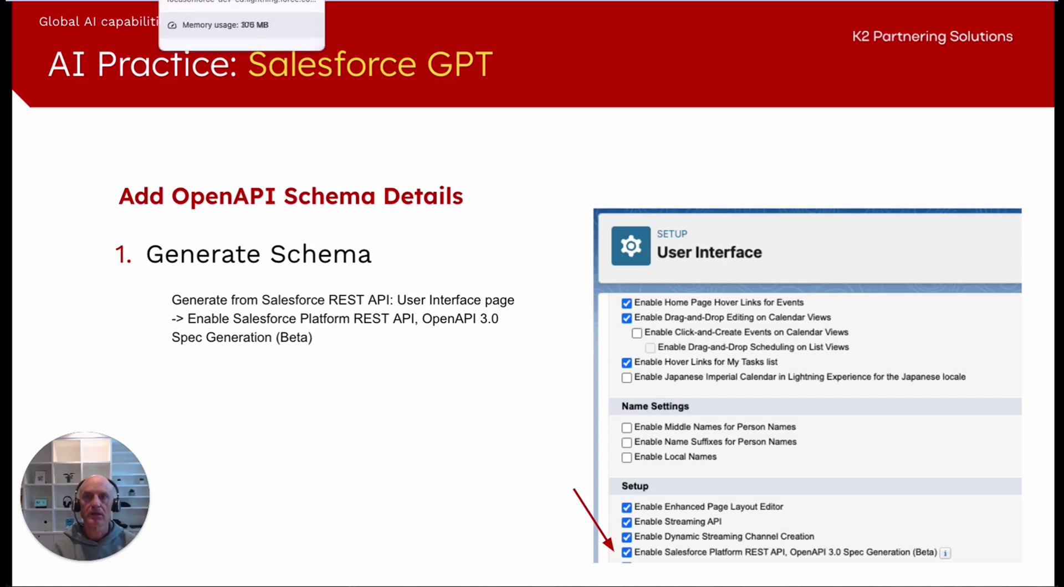
left_click(310, 2)
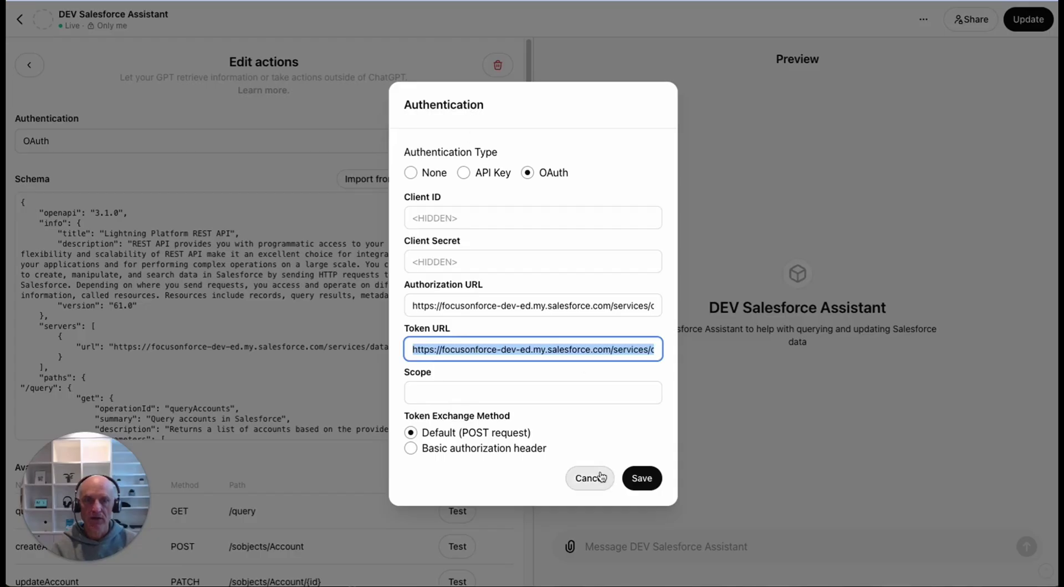
Cancel authentication and paste the DEV assistant's OpenAPI schema into the Test GPT's Schema box.
left_click(601, 477)
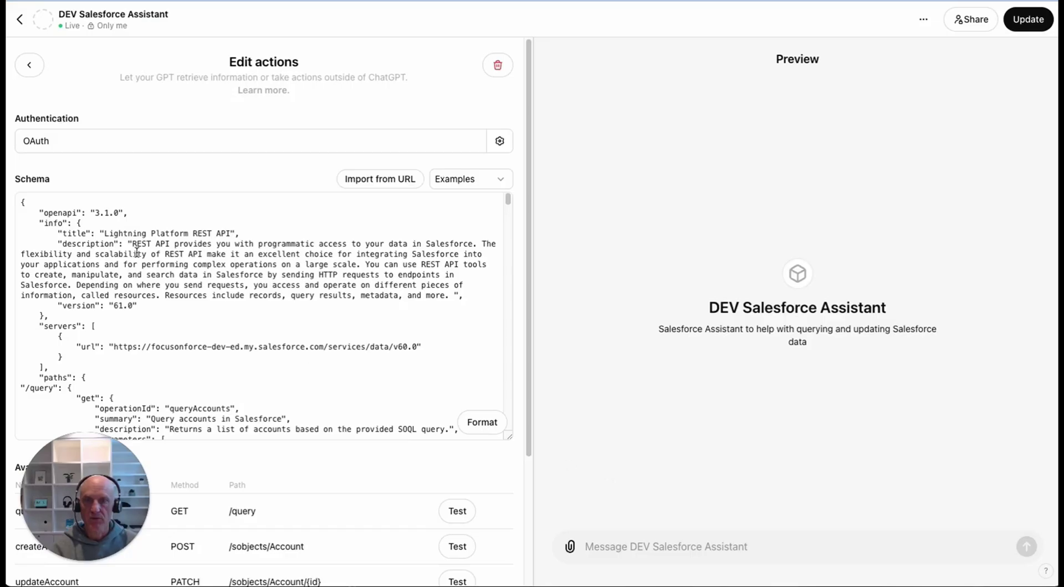
key("super+a")
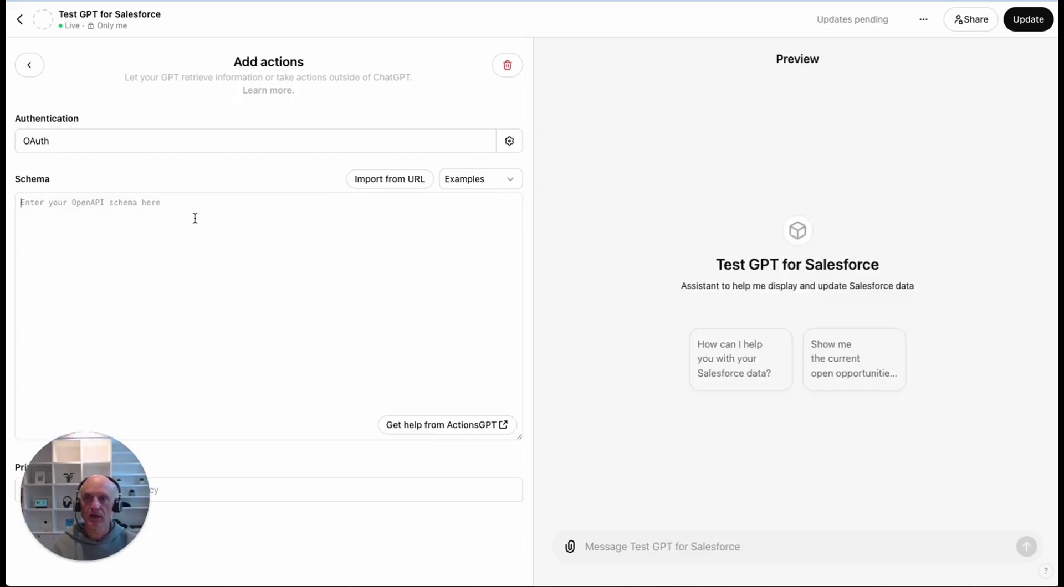
key("super+v")
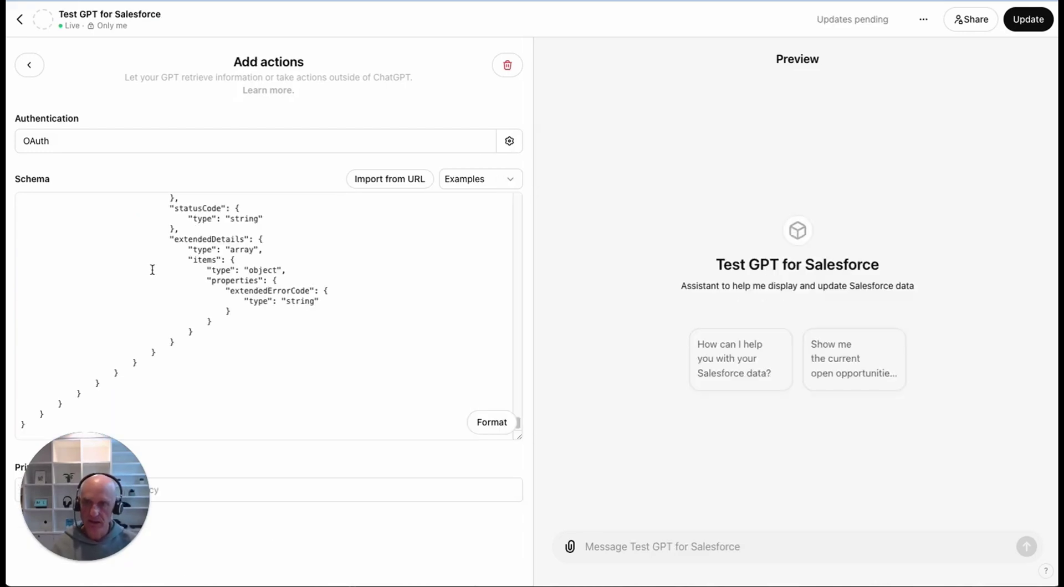
left_click_drag(508, 421, 507, 200)
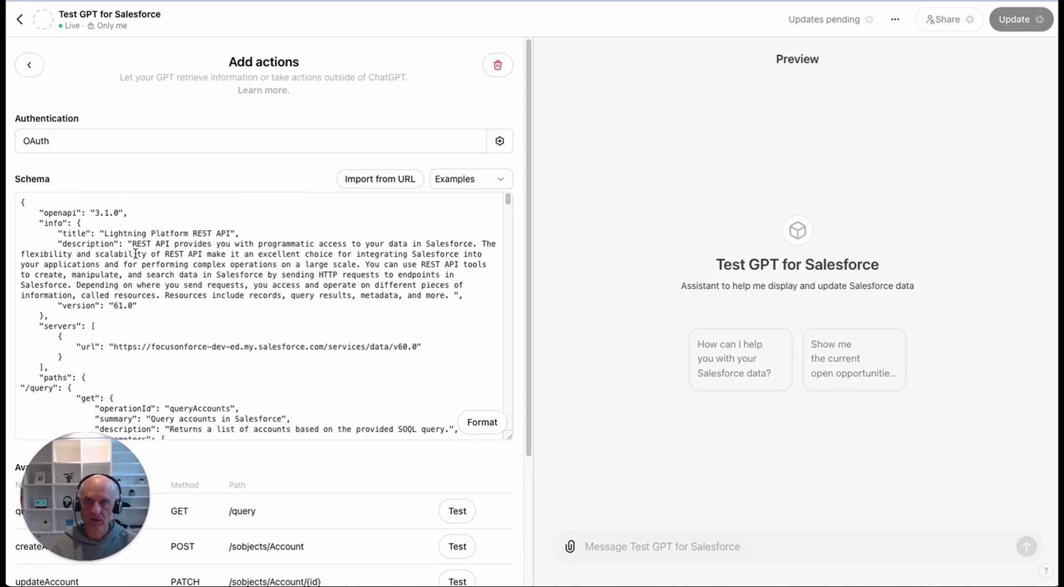
Scroll through the pasted schema to review the five Account and Opportunity actions.
scroll(83, 295, "down", 3)
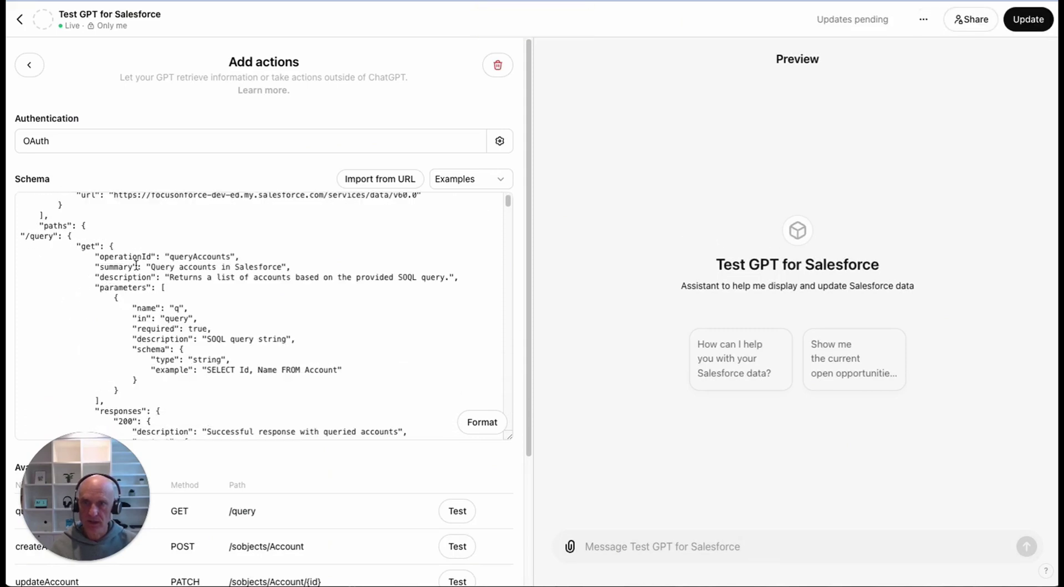
scroll(186, 313, "down", 5)
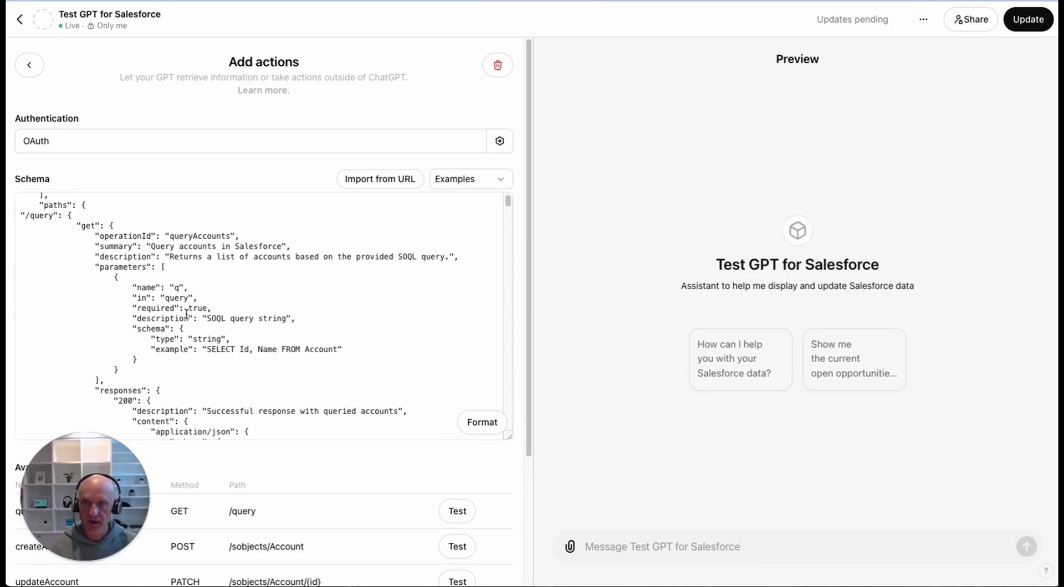
scroll(133, 333, "down", 10)
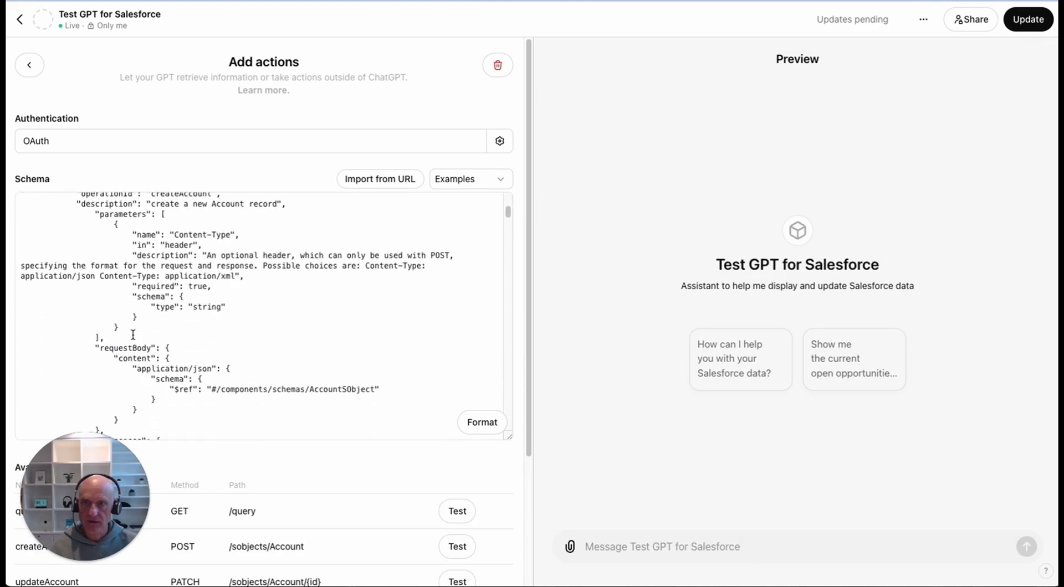
scroll(299, 333, "down", 10)
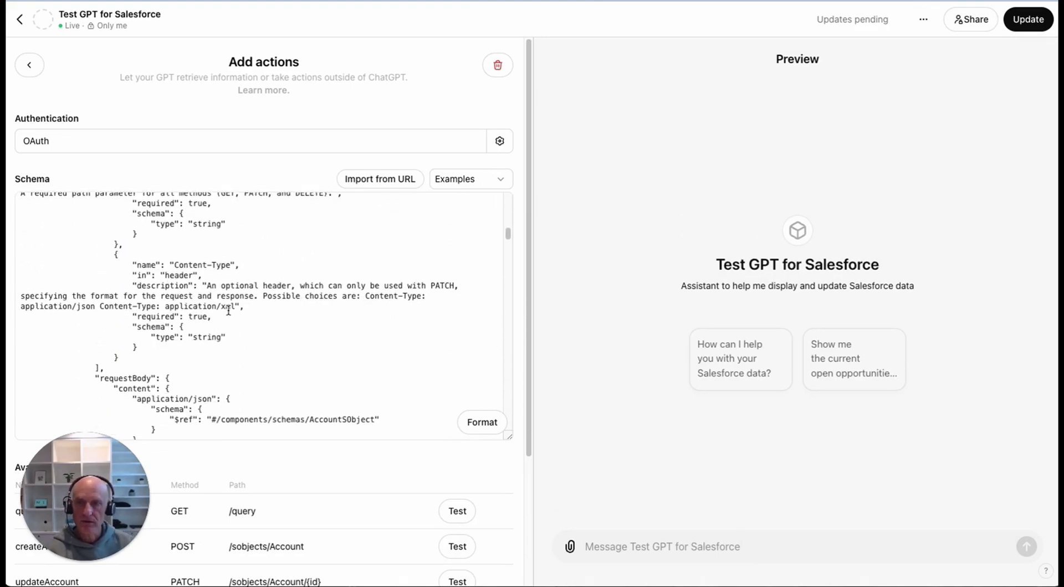
scroll(507, 257, "down", 15)
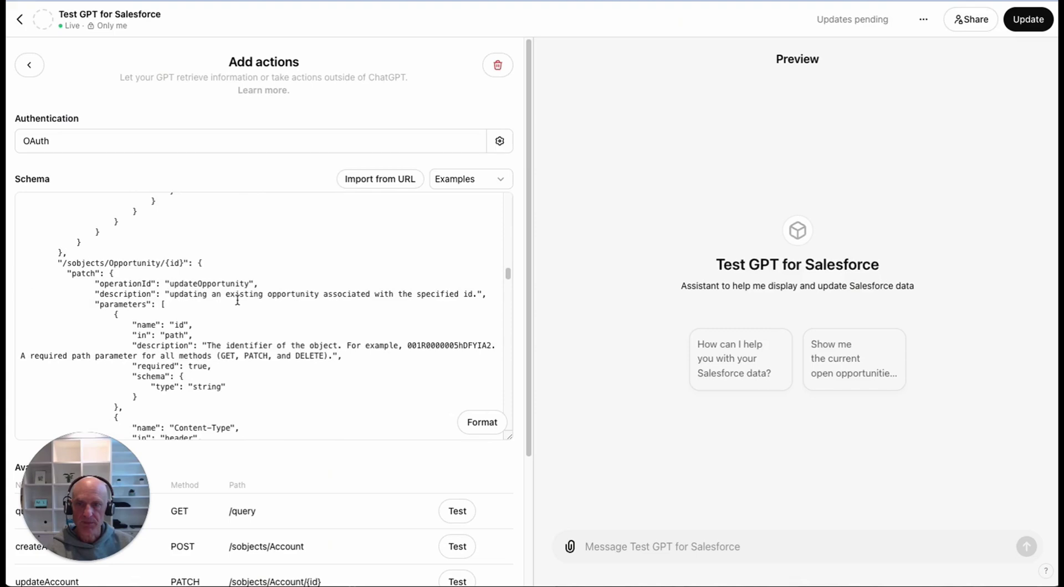
scroll(240, 322, "down", 8)
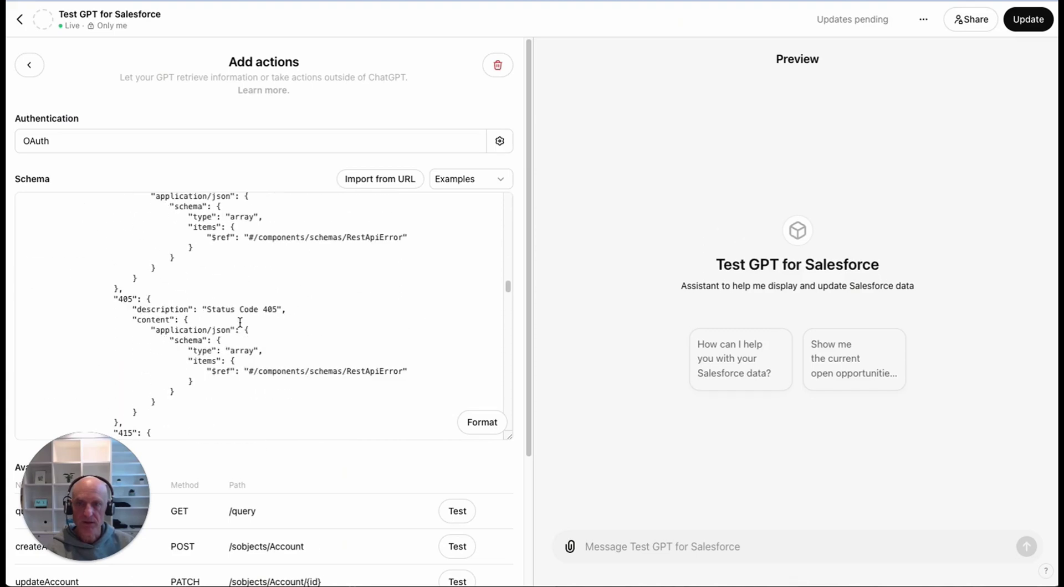
scroll(240, 322, "down", 2)
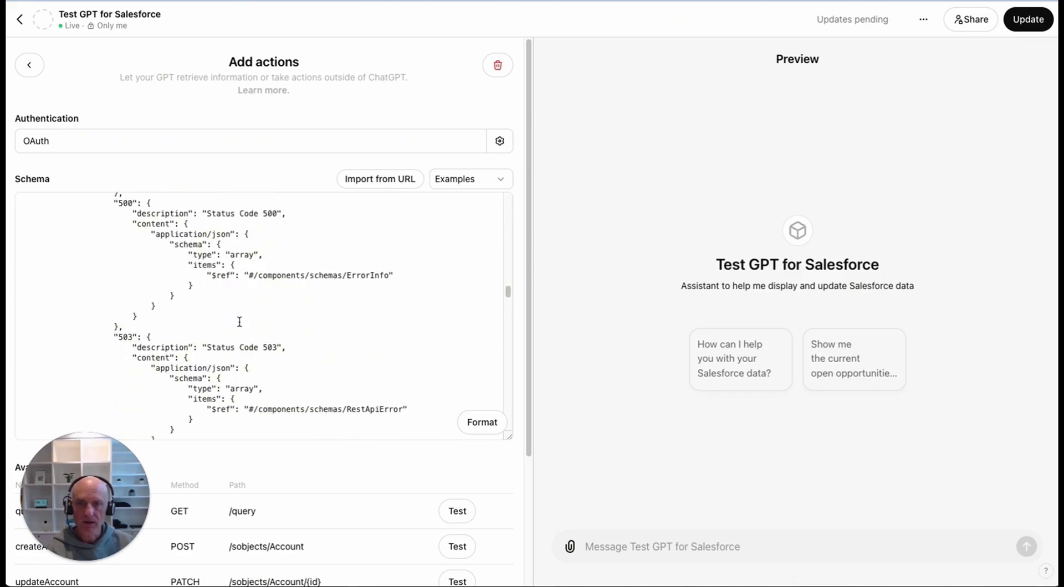
scroll(239, 322, "down", 10)
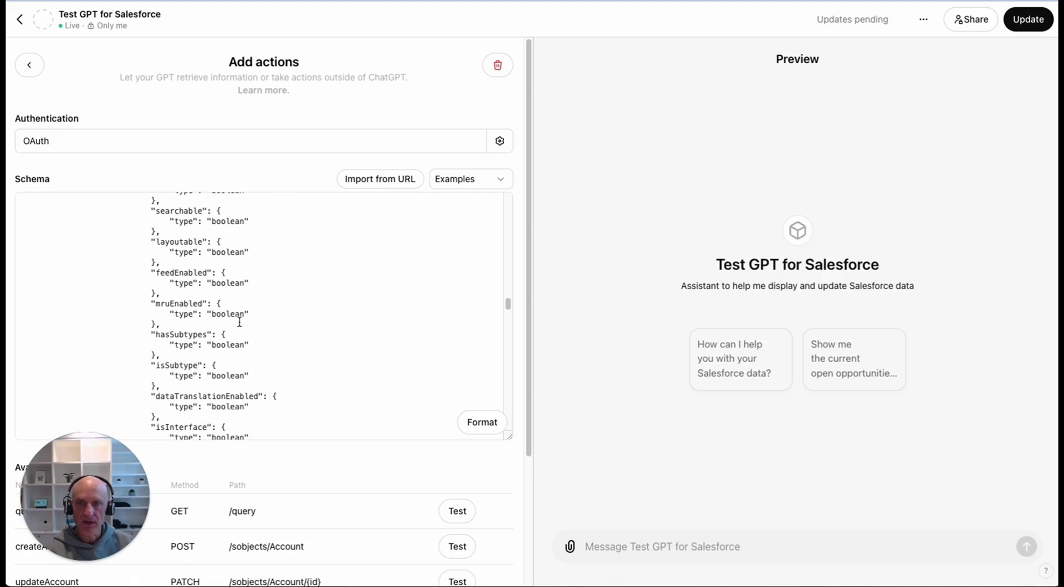
scroll(240, 321, "down", 10)
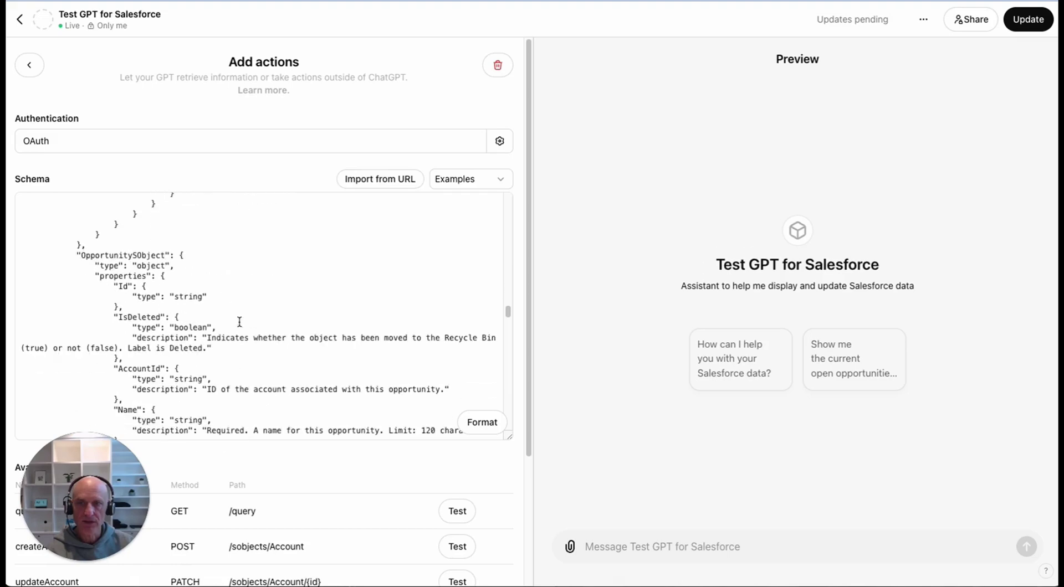
scroll(239, 322, "down", 12)
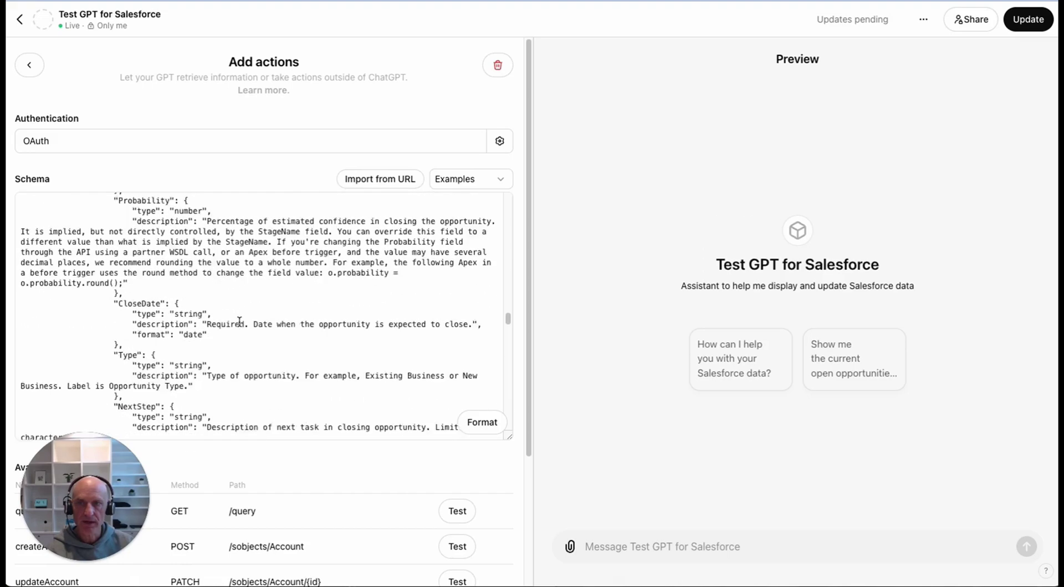
scroll(239, 322, "down", 10)
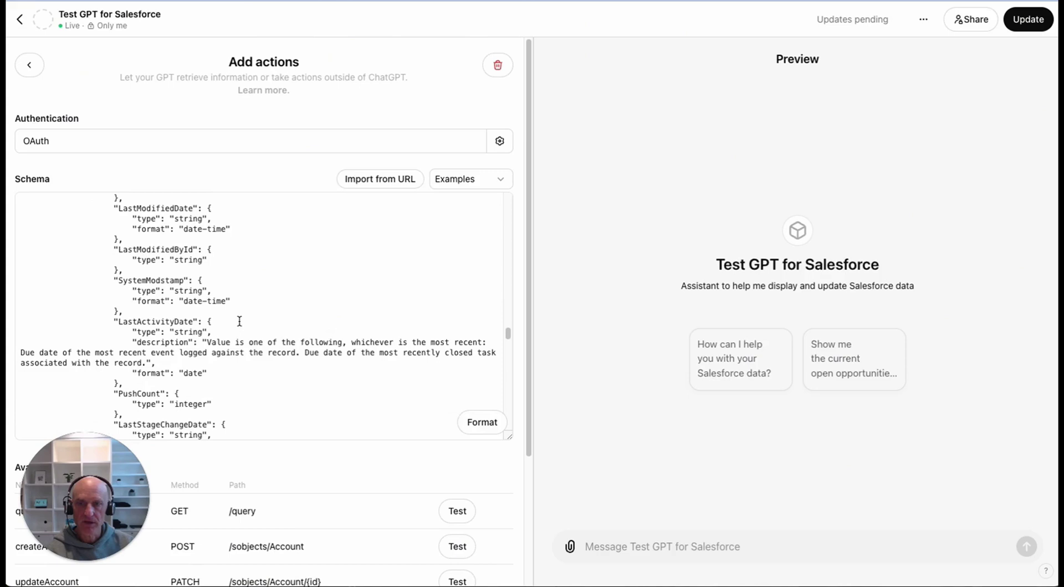
scroll(504, 477, "down", 3)
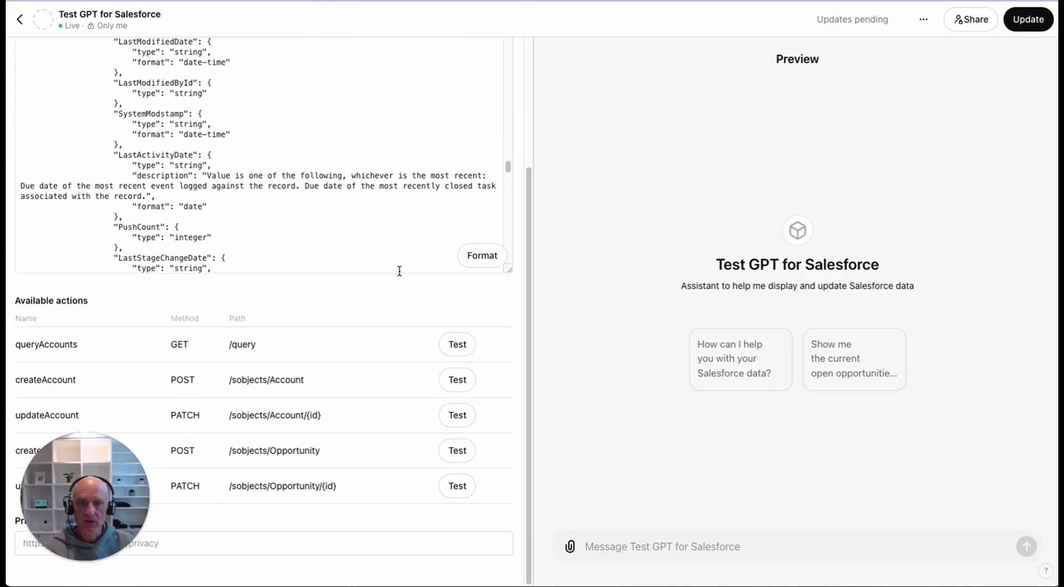
Return to the DEV Salesforce Assistant's configuration to view its Salesforce action and callback URL.
left_click_drag(108, 460, 582, 359)
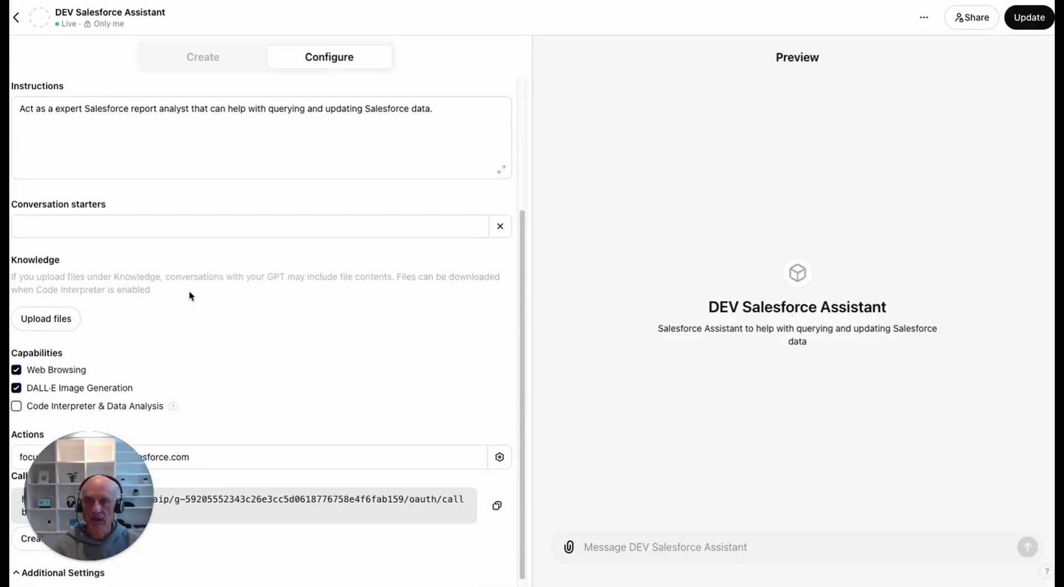
left_click_drag(86, 449, 594, 471)
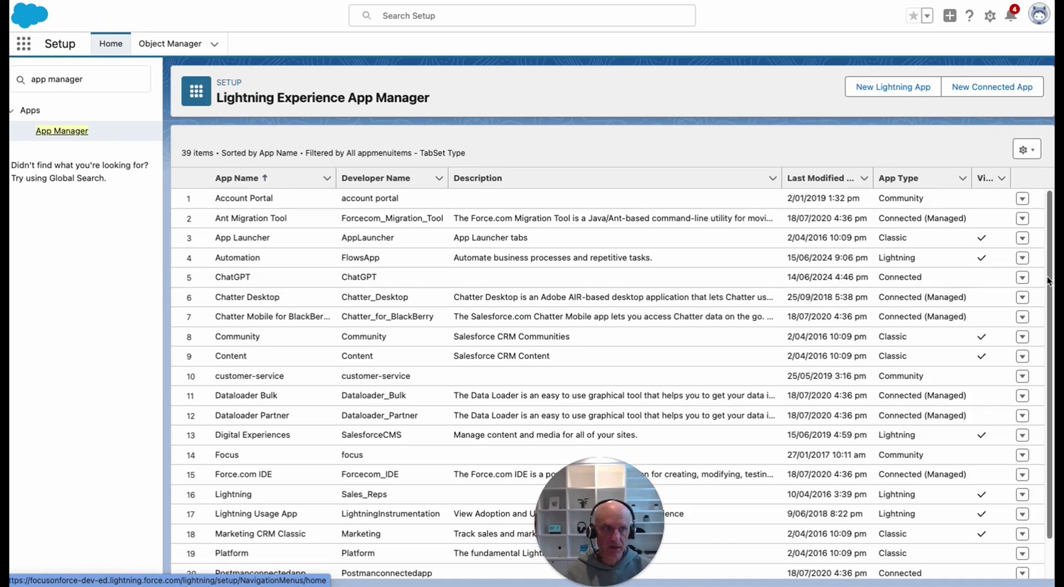
Edit the ChatGPT connected app in App Manager, inspect its Callback URL, then advance the slide.
left_click(1022, 277)
left_click(985, 326)
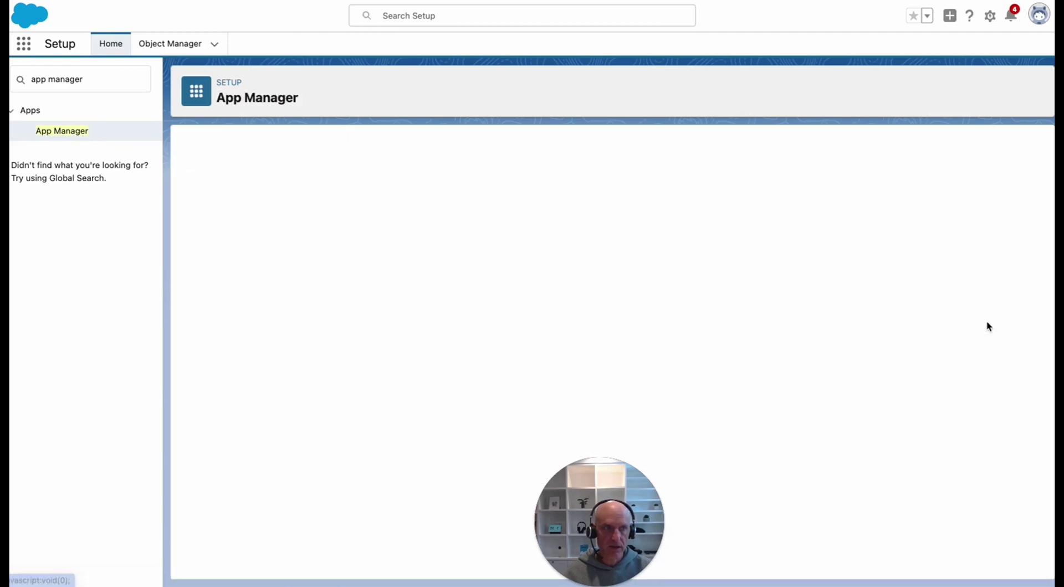
scroll(238, 391, "down", 1)
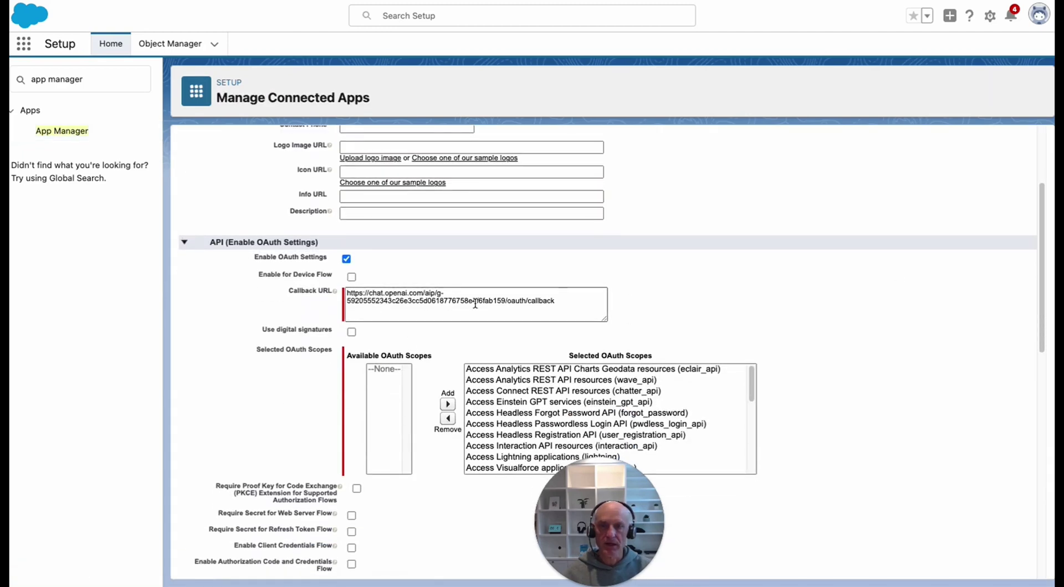
left_click_drag(559, 302, 218, 294)
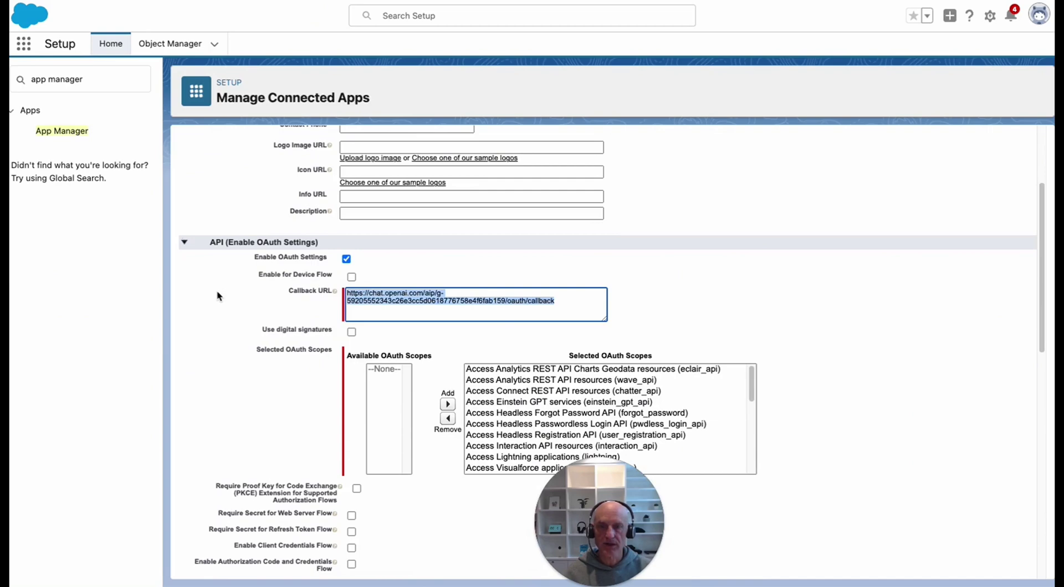
left_click(217, 295)
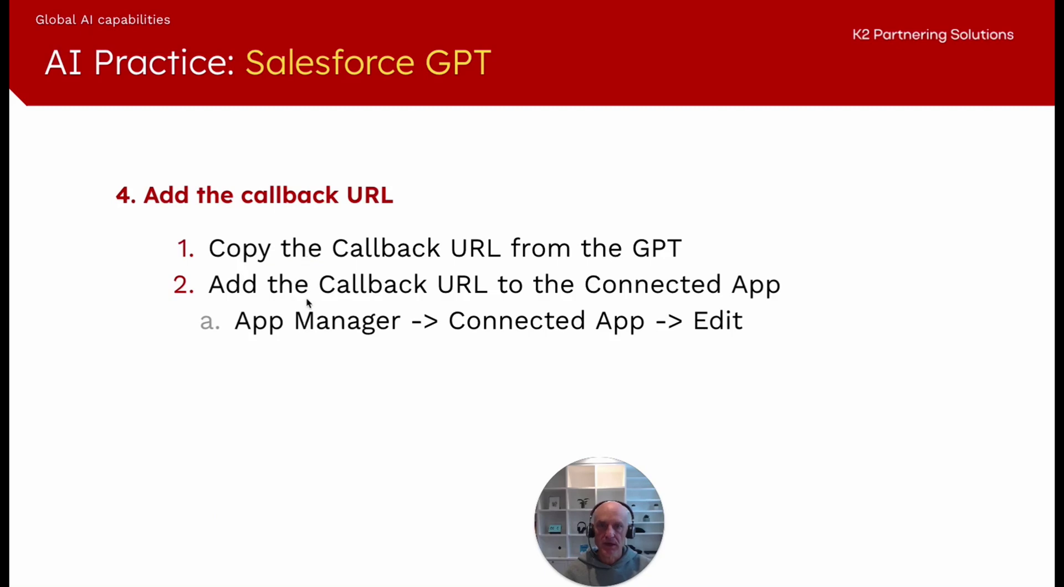
key("Right")
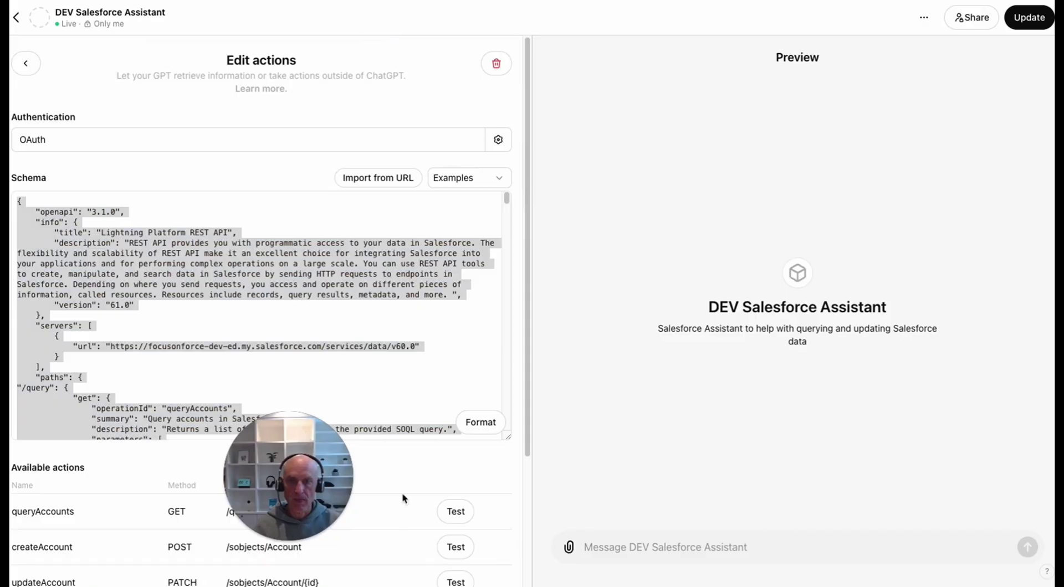
Test the queryAccounts action and confirm the preview calls focusonforce-dev-ed.my.salesforce.com.
scroll(400, 428, "down", 15)
left_click_drag(303, 432, 693, 410)
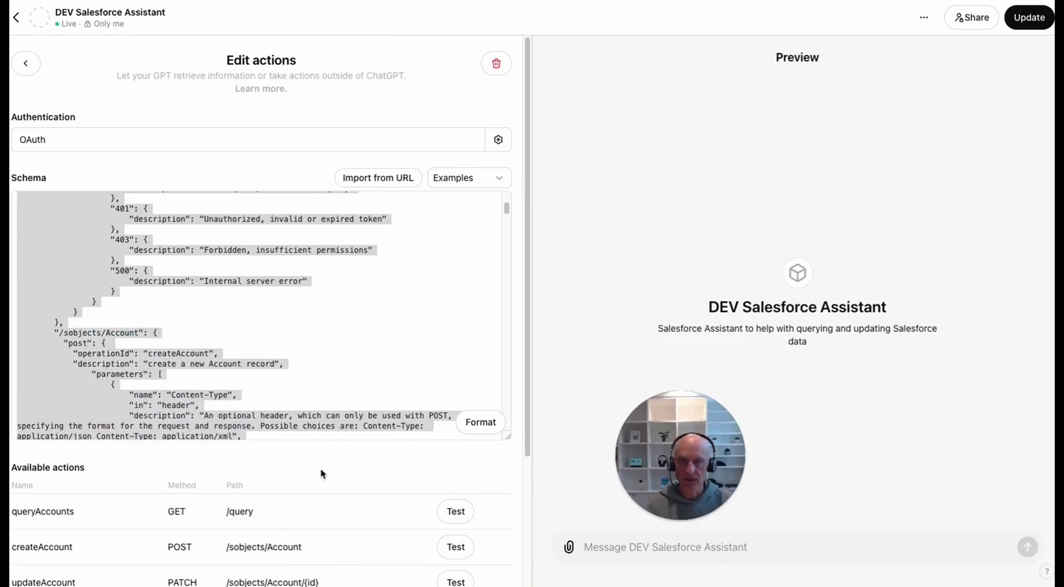
scroll(322, 465, "down", 3)
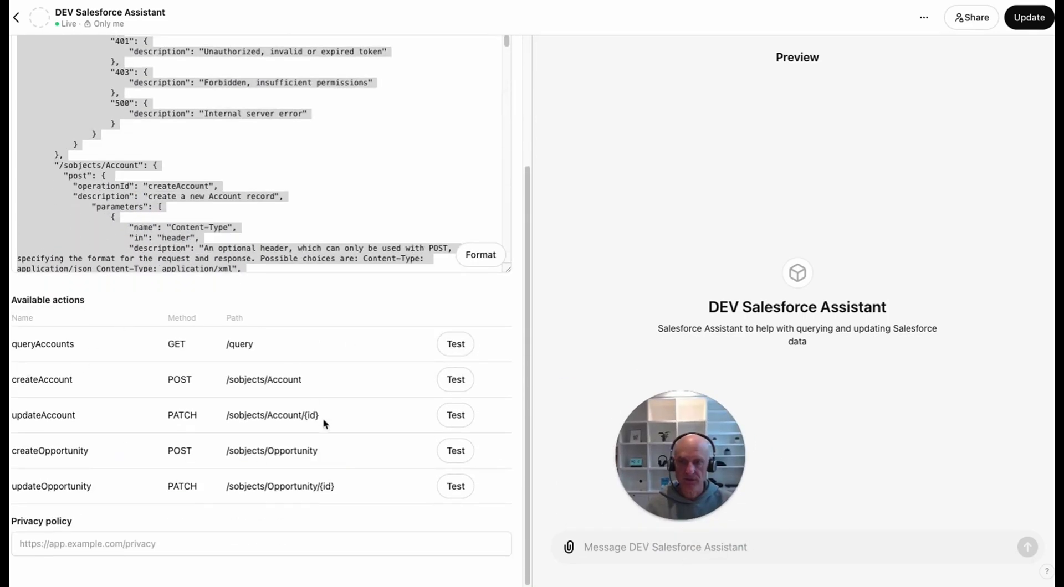
left_click(452, 347)
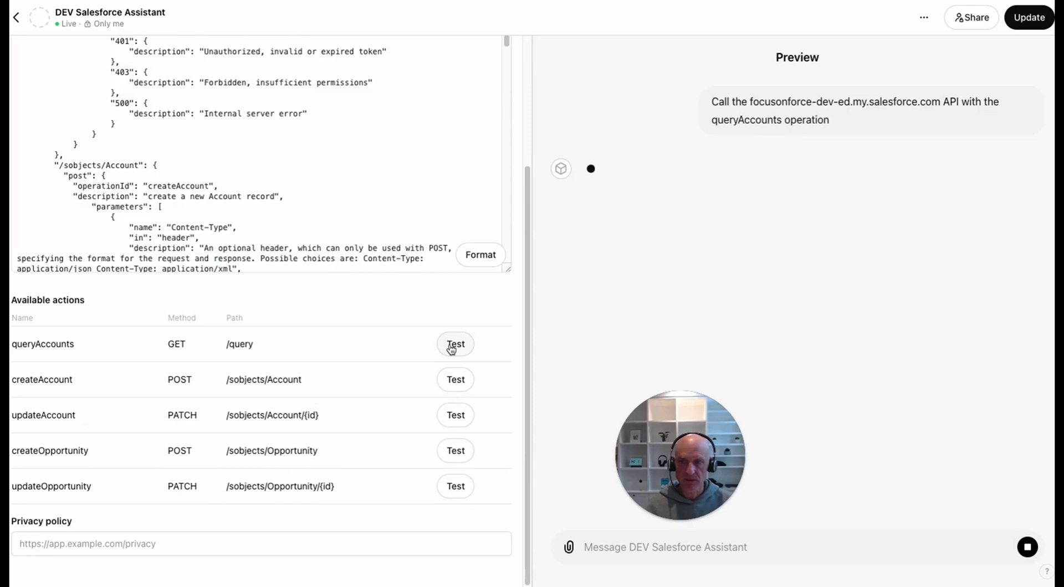
left_click_drag(692, 408, 340, 428)
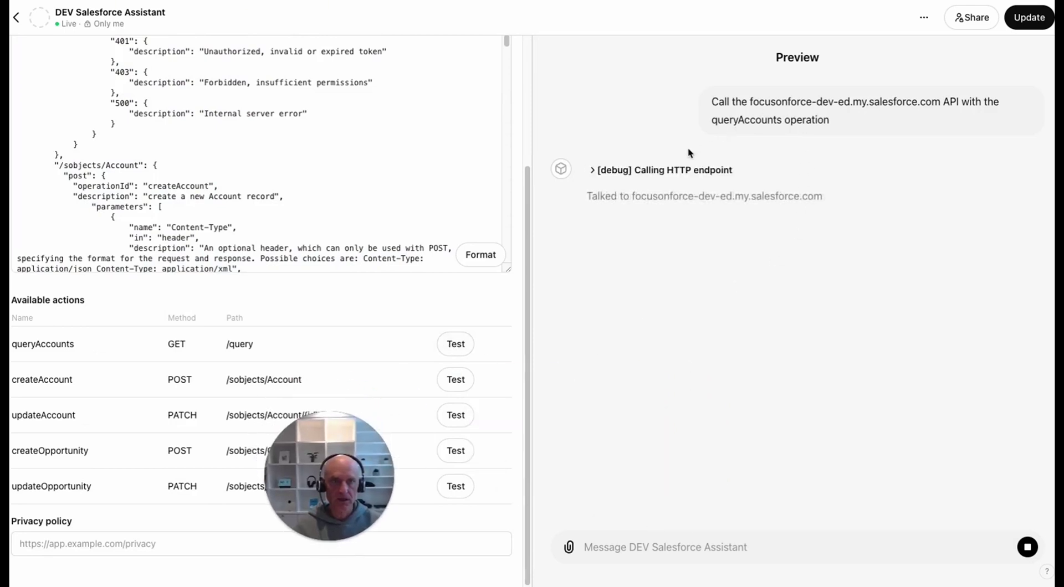